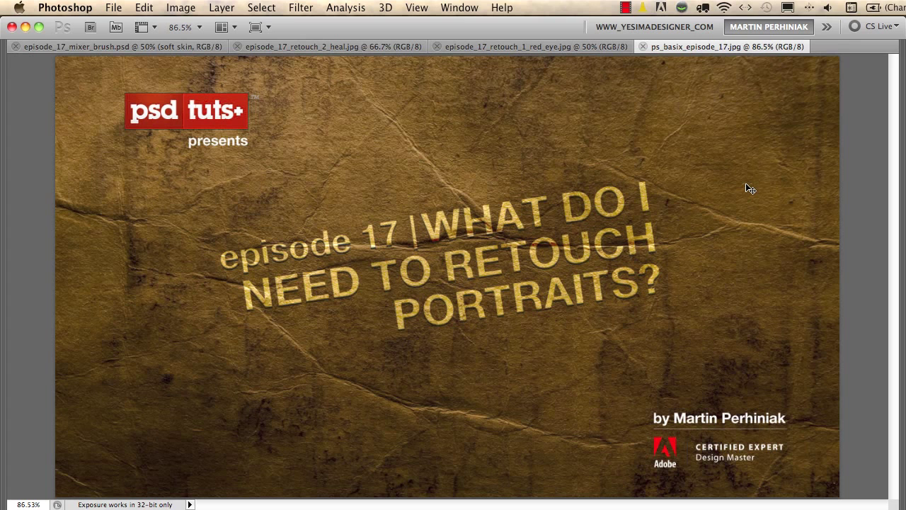
# - Close the ps_basix_episode_17.jpg title image and bring back the hidden tools and panels
pyautogui.press('super+w')
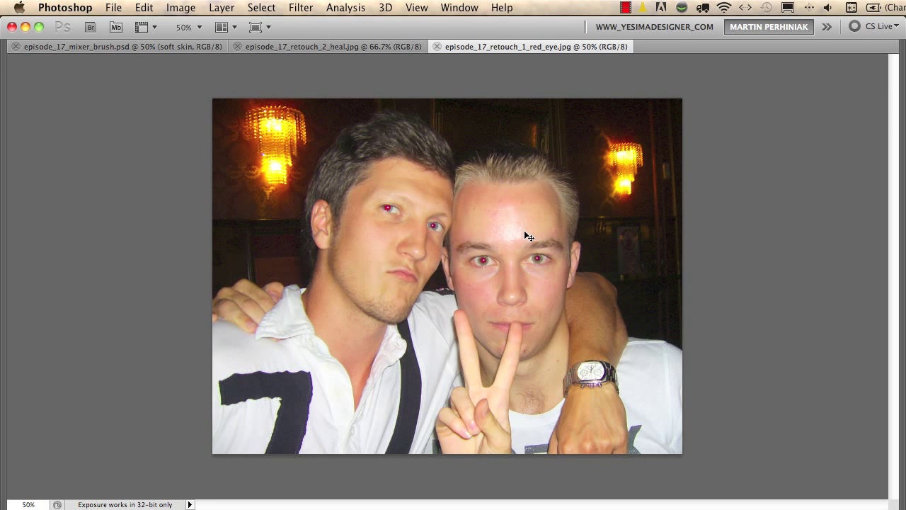
pyautogui.press('Tab')
# - Correct all four red pupils of the two men with the Red Eye Tool at 50% pupil size and 50% darken amount
pyautogui.click(17, 191)
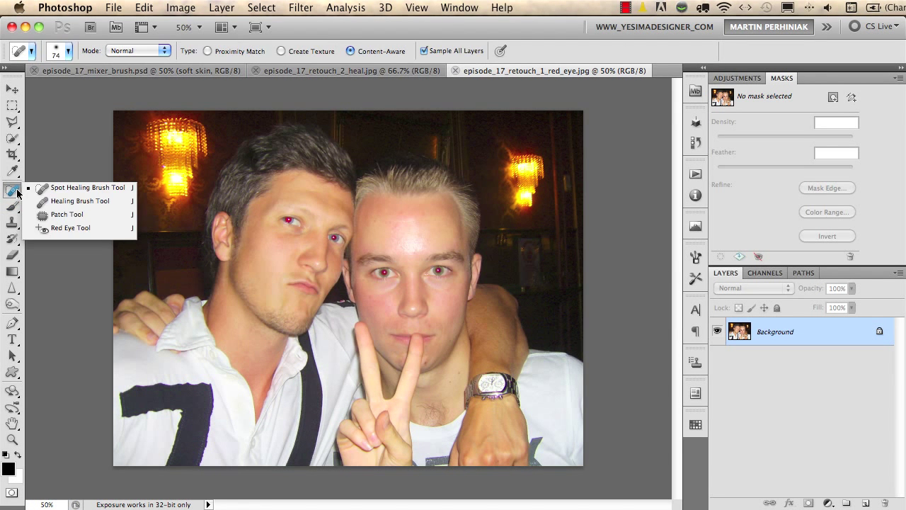
pyautogui.click(78, 228)
pyautogui.press('super+plus')
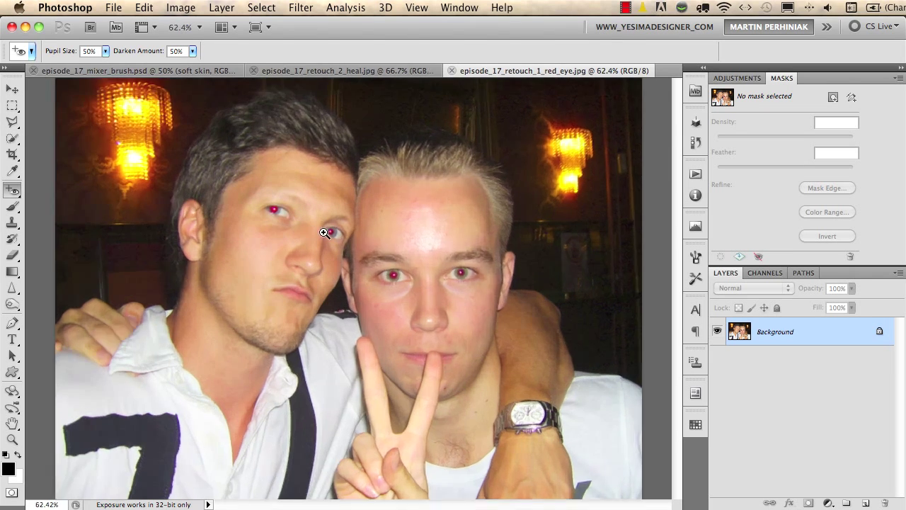
pyautogui.moveTo(324, 232); pyautogui.dragTo(297, 259)
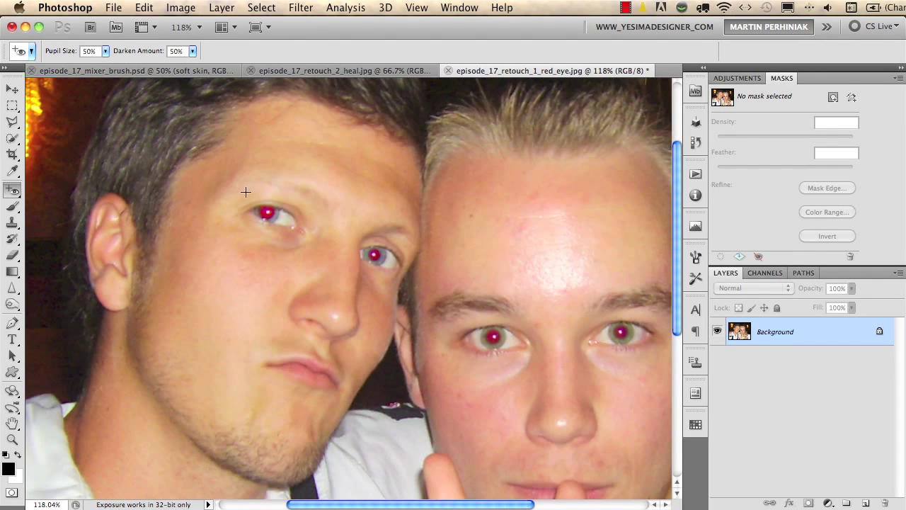
pyautogui.moveTo(278, 230); pyautogui.dragTo(289, 229)
pyautogui.moveTo(387, 262); pyautogui.dragTo(390, 274)
pyautogui.moveTo(510, 358); pyautogui.dragTo(511, 358)
pyautogui.moveTo(597, 309); pyautogui.dragTo(621, 361)
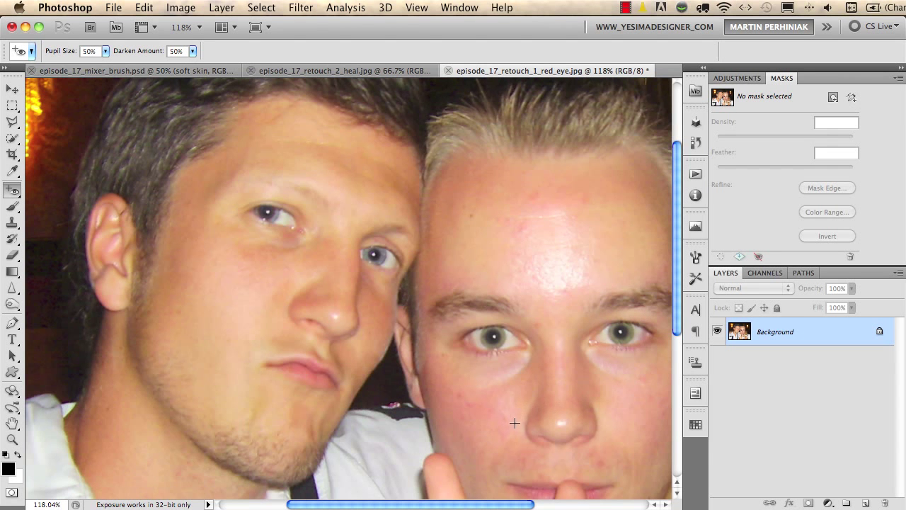
pyautogui.scroll(-3, 493, 304)
pyautogui.hscroll(4, 493, 303)
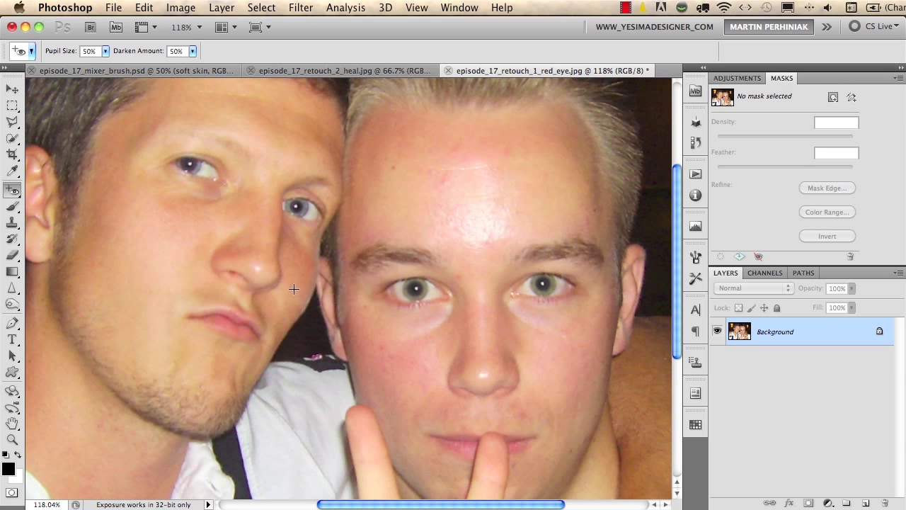
# - Close the episode_17_retouch_1_red_eye.jpg photo without saving the changes
pyautogui.press('super+w')
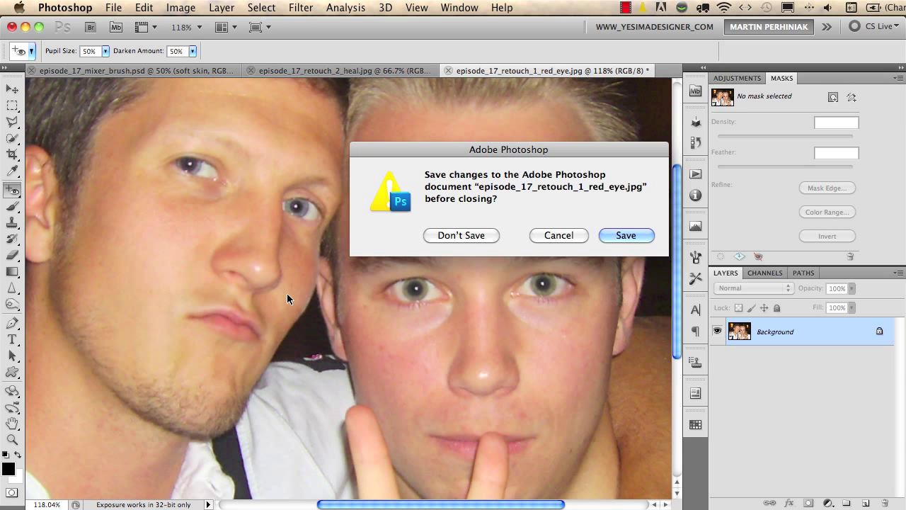
pyautogui.click(462, 235)
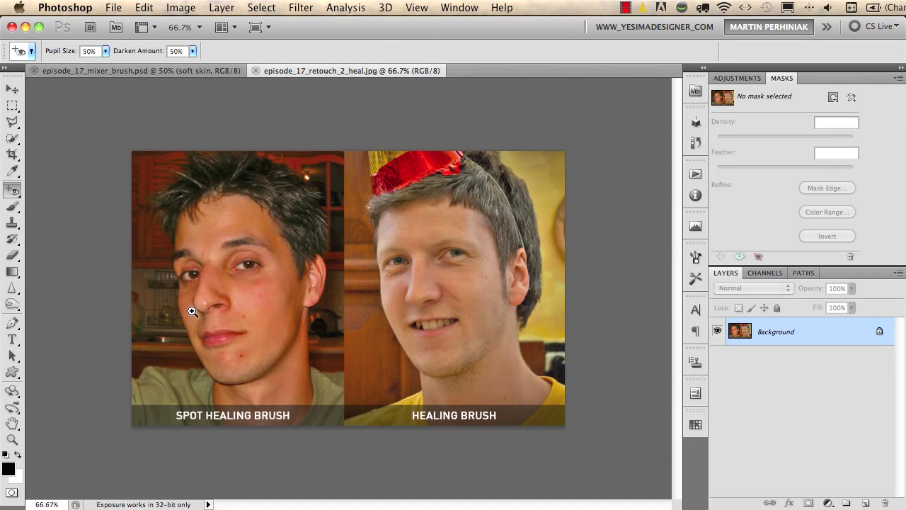
# - Remove the red spot on the first man's chin with the Spot Healing Brush in Content-Aware mode, brush size 30
pyautogui.moveTo(191, 312); pyautogui.dragTo(237, 312)
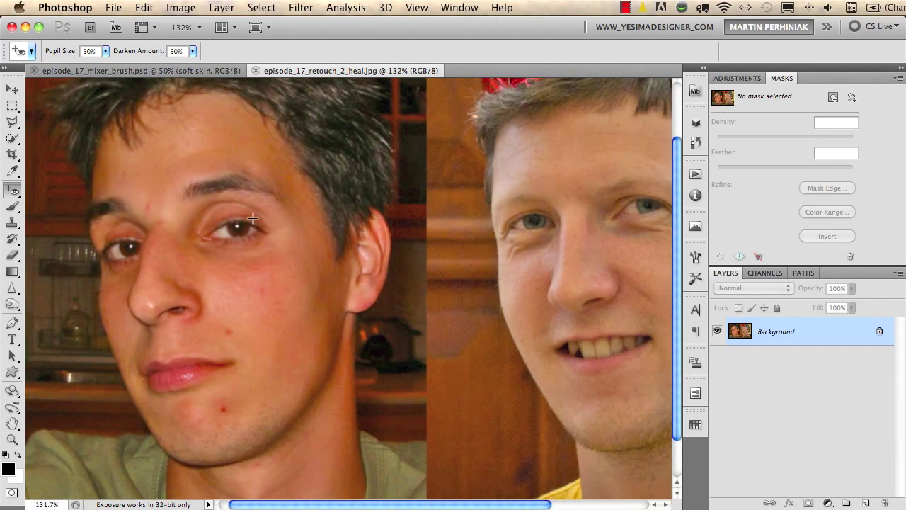
pyautogui.hscroll(6, 290, 270)
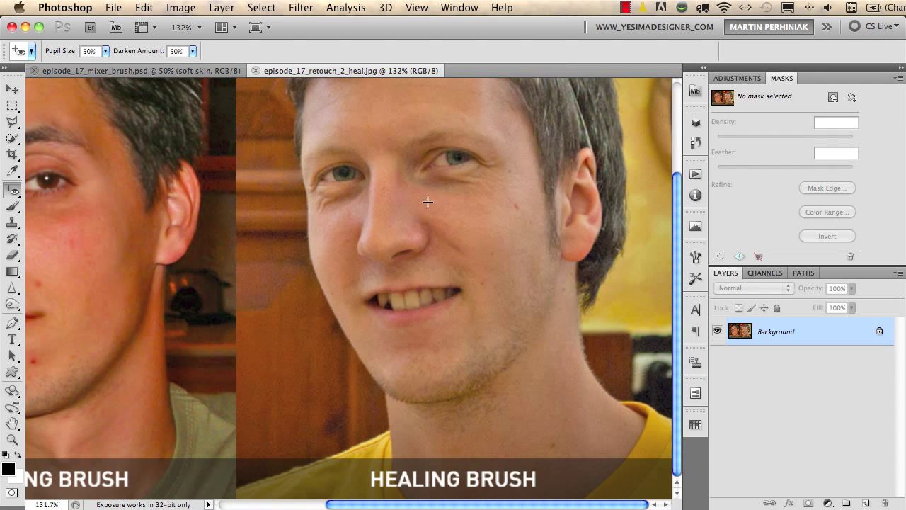
pyautogui.hscroll(-6, 175, 263)
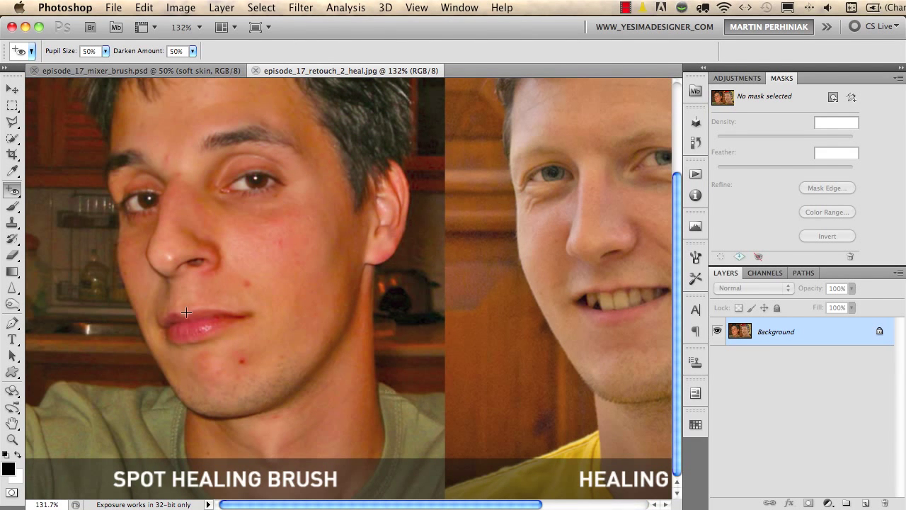
pyautogui.click(15, 193)
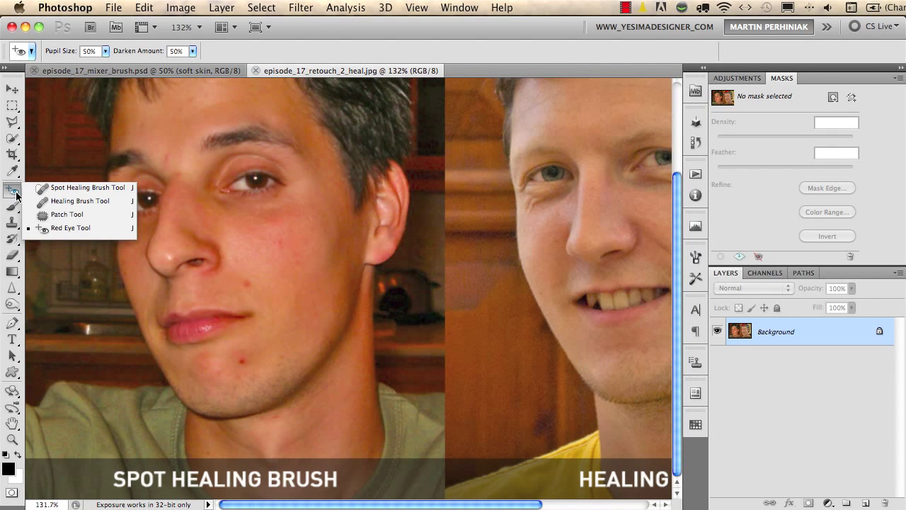
pyautogui.click(71, 191)
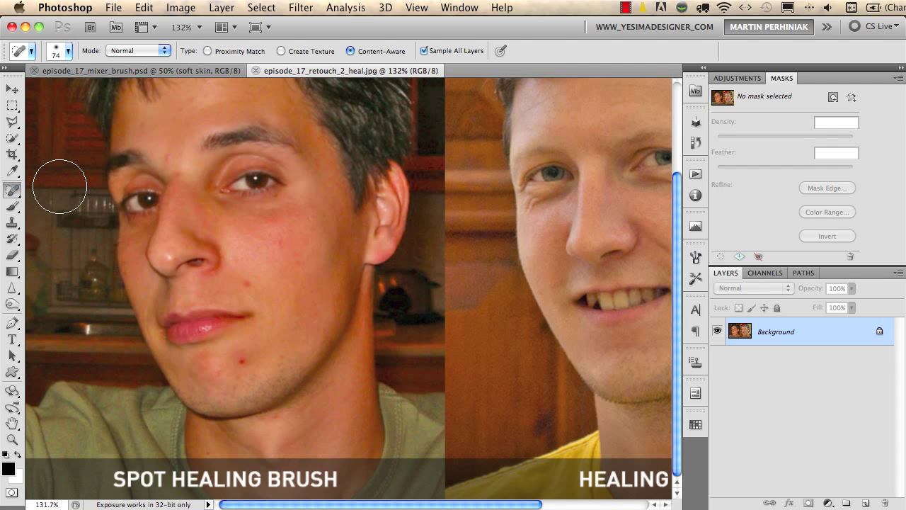
pyautogui.click(259, 342)
pyautogui.press('[')
pyautogui.press('[')
pyautogui.press('[')
pyautogui.press('[')
pyautogui.moveTo(240, 362)
pyautogui.mouseDown()
pyautogui.moveTo(269, 360)
pyautogui.moveTo(283, 335)
pyautogui.mouseUp()
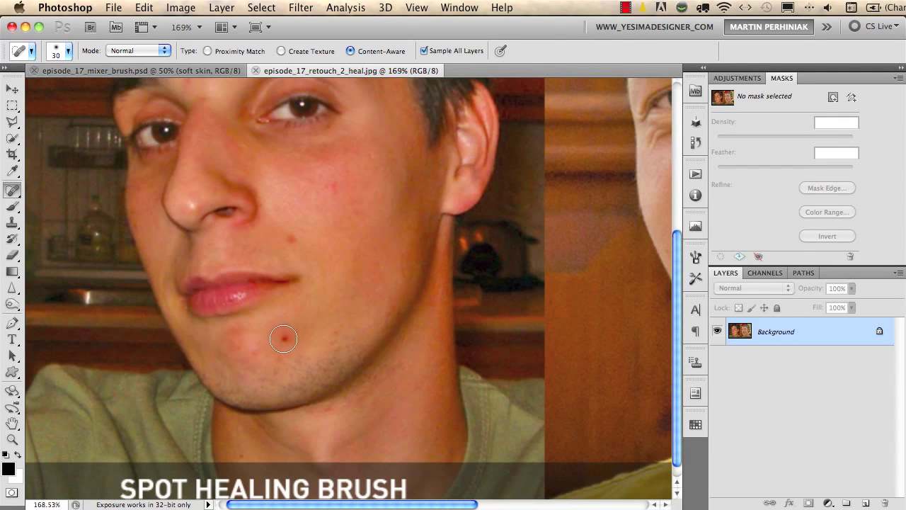
pyautogui.click(284, 338)
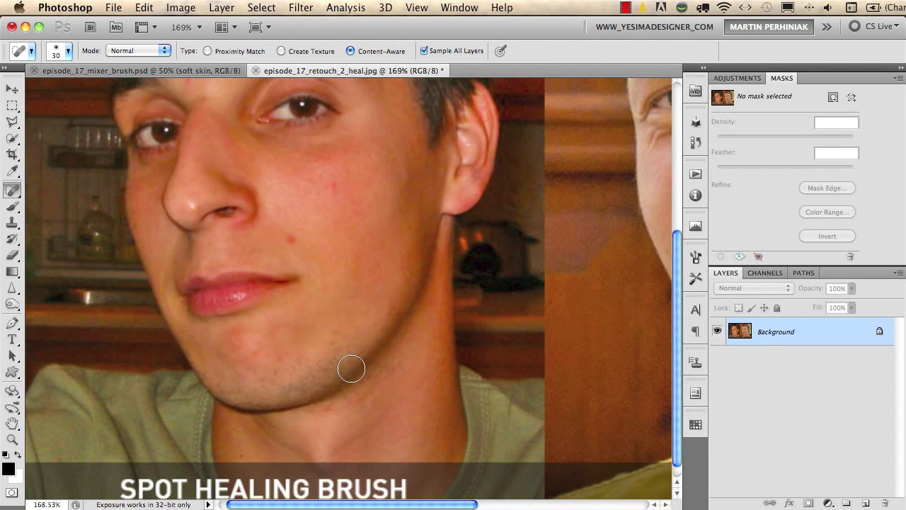
# - Heal the remaining blemishes above the corner of his mouth, between the eyebrows and on the cheek
pyautogui.click(289, 234)
pyautogui.moveTo(334, 183); pyautogui.dragTo(352, 306)
pyautogui.click(207, 206)
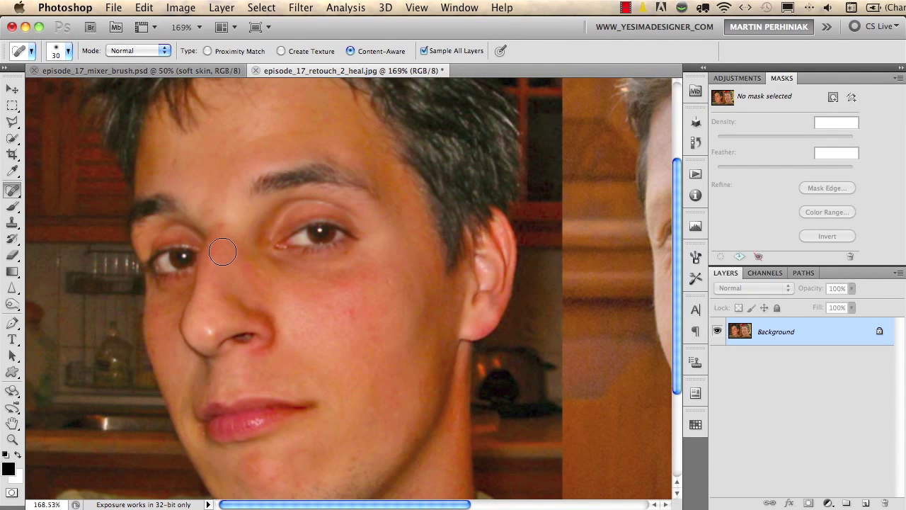
pyautogui.click(348, 313)
# - Try painting out the eyebrow nearest his visible ear with the Spot Healing Brush at size 40, and undo the stroke
pyautogui.press(']')
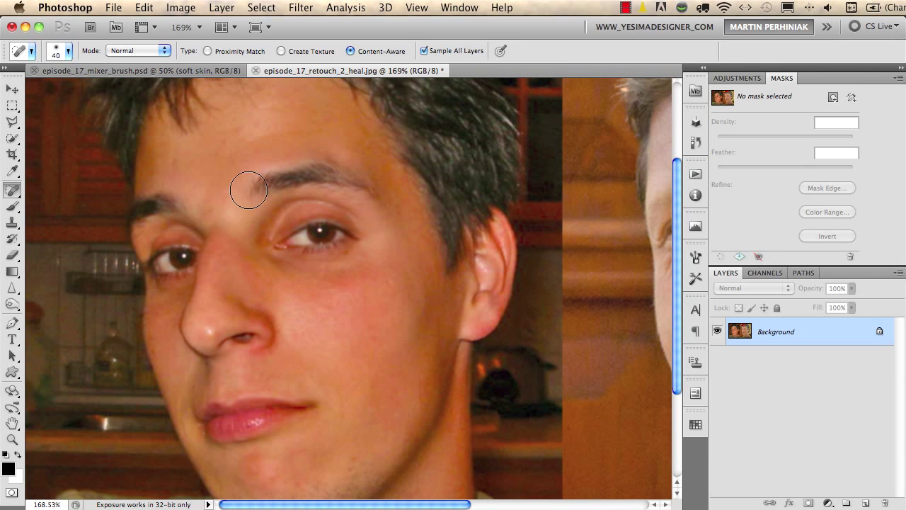
pyautogui.moveTo(245, 188)
pyautogui.mouseDown()
pyautogui.moveTo(339, 174)
pyautogui.moveTo(380, 185)
pyautogui.moveTo(386, 197)
pyautogui.mouseUp()
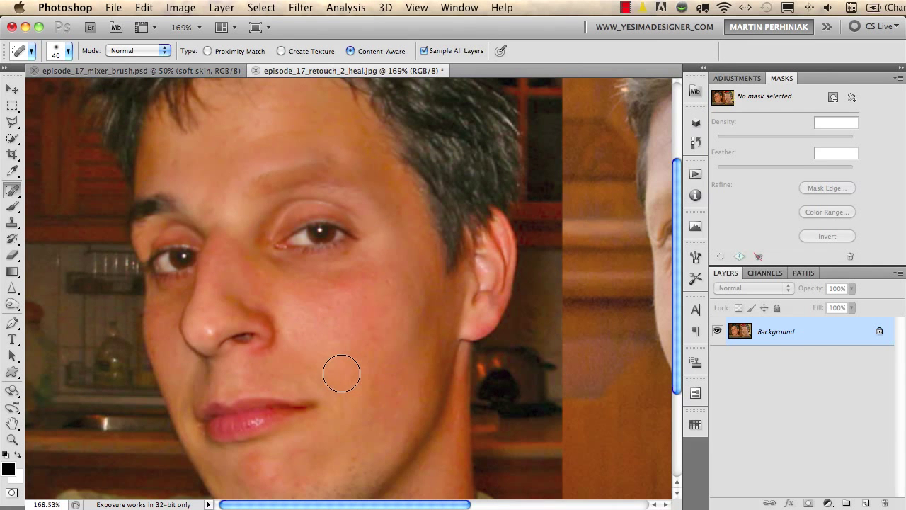
pyautogui.press('super+z')
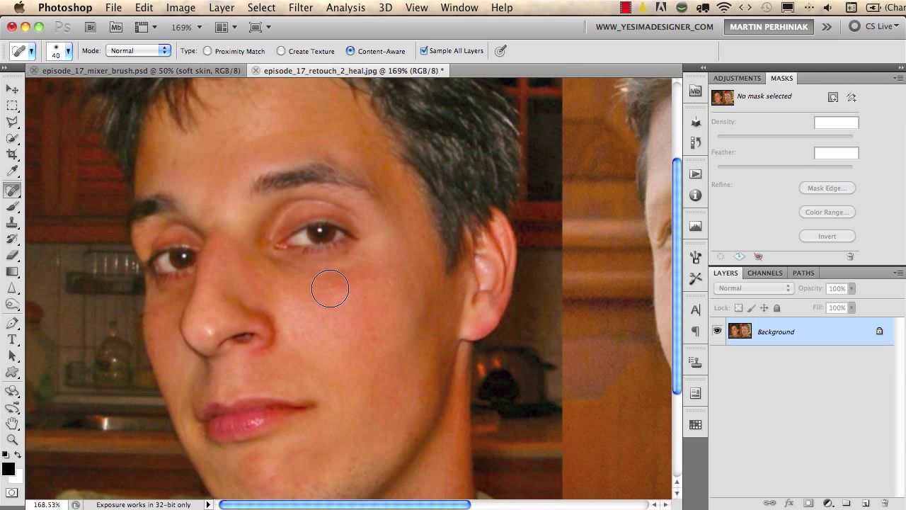
# - Set up the Healing Brush at size 35 and sample clean skin on the second man's cheek beneath the eye
pyautogui.scroll(-3, 437, 331)
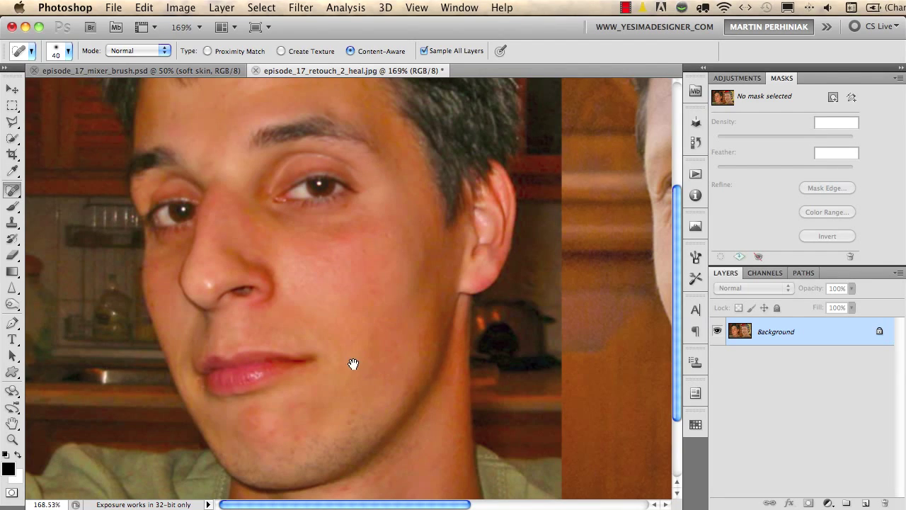
pyautogui.moveTo(353, 363); pyautogui.dragTo(220, 273)
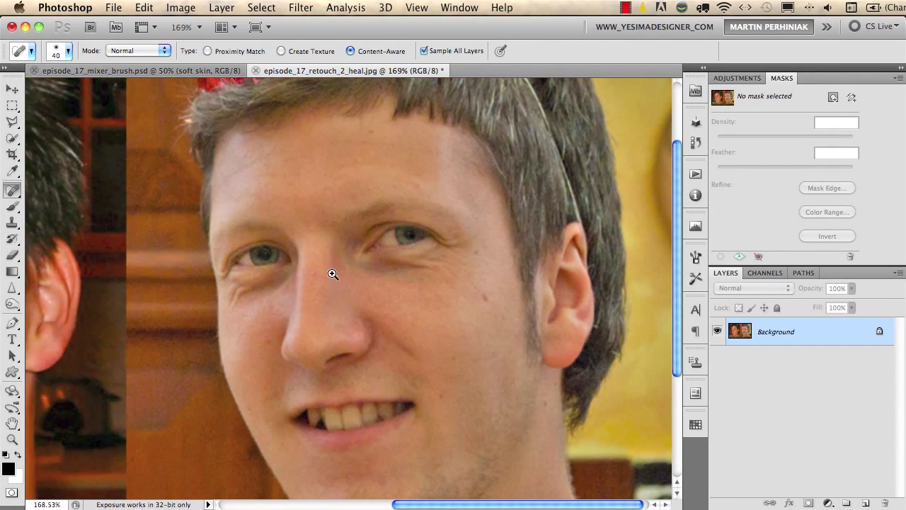
pyautogui.moveTo(332, 271); pyautogui.dragTo(366, 274)
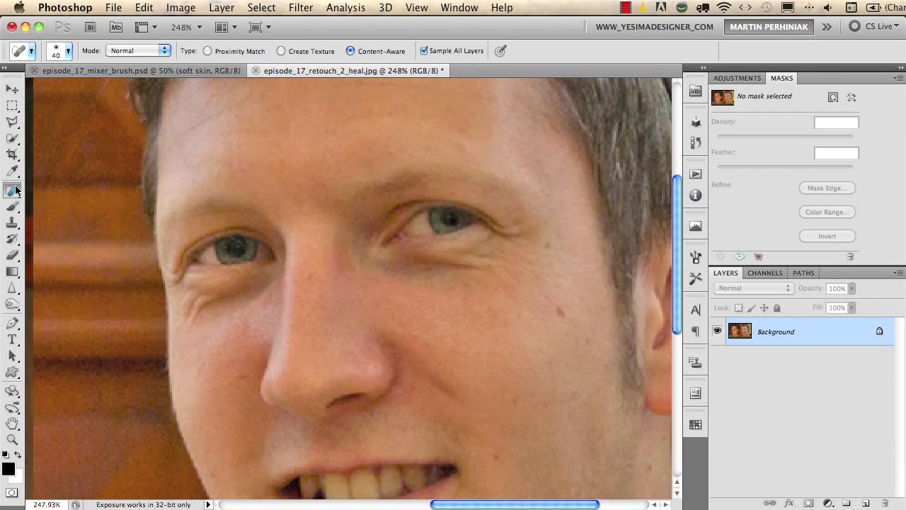
pyautogui.moveTo(13, 193); pyautogui.dragTo(76, 205)
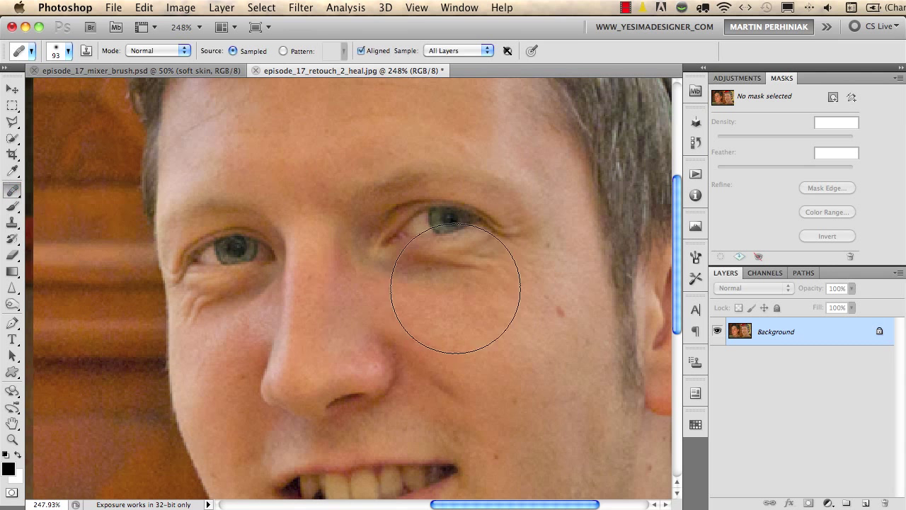
pyautogui.keyDown('alt'); pyautogui.click(497, 314); pyautogui.keyUp('alt')
pyautogui.press('[')
pyautogui.press('[')
pyautogui.press('[')
pyautogui.press('[')
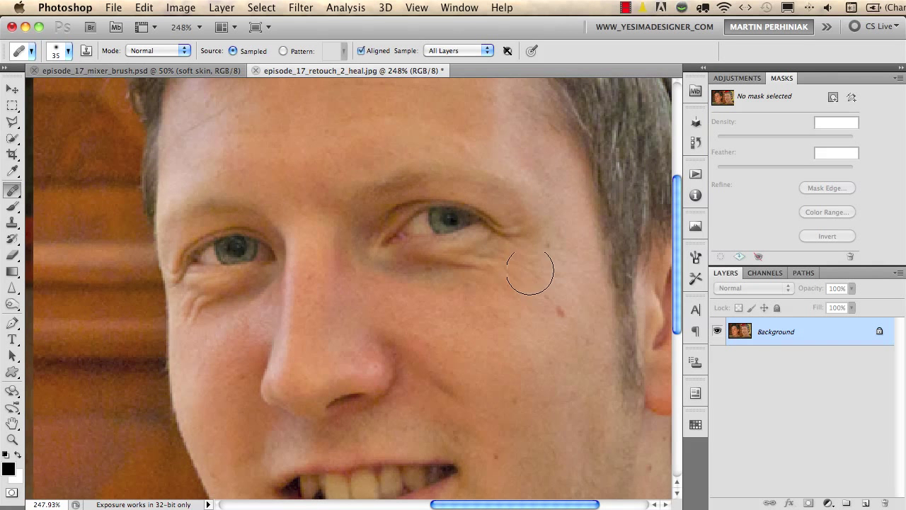
# - Try healing the wrinkles beneath the eye nearest his visible ear directly on the Background layer, and undo the stroke
pyautogui.moveTo(530, 267)
pyautogui.mouseDown()
pyautogui.moveTo(517, 236)
pyautogui.moveTo(495, 222)
pyautogui.moveTo(507, 237)
pyautogui.moveTo(386, 274)
pyautogui.mouseUp()
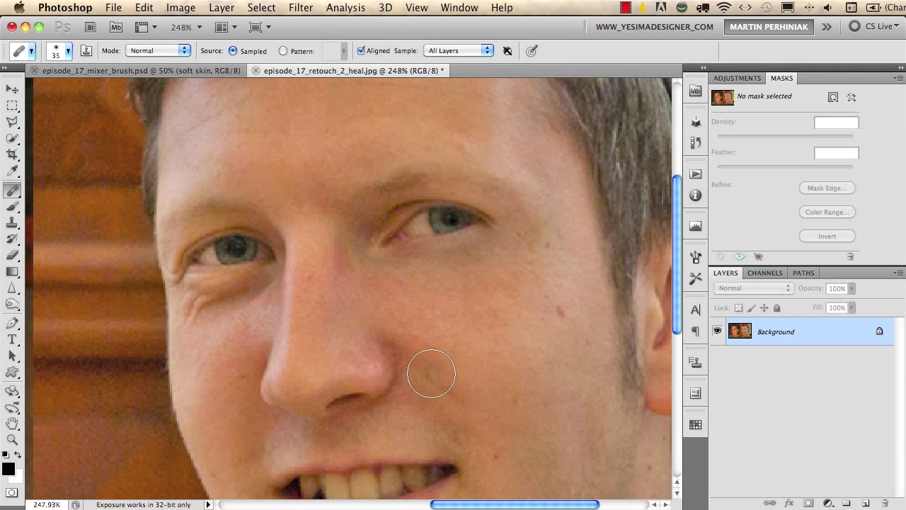
pyautogui.click(447, 371)
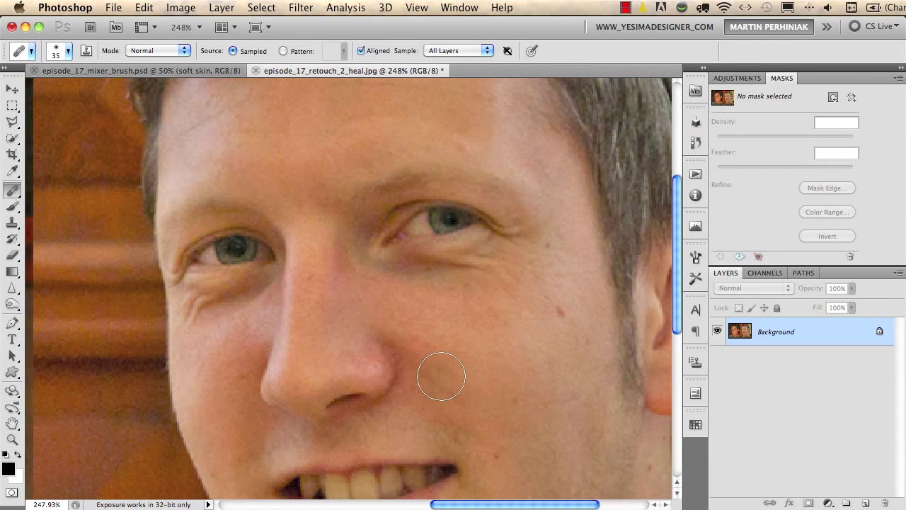
pyautogui.moveTo(473, 247)
pyautogui.mouseDown()
pyautogui.moveTo(465, 252)
pyautogui.moveTo(465, 245)
pyautogui.mouseUp()
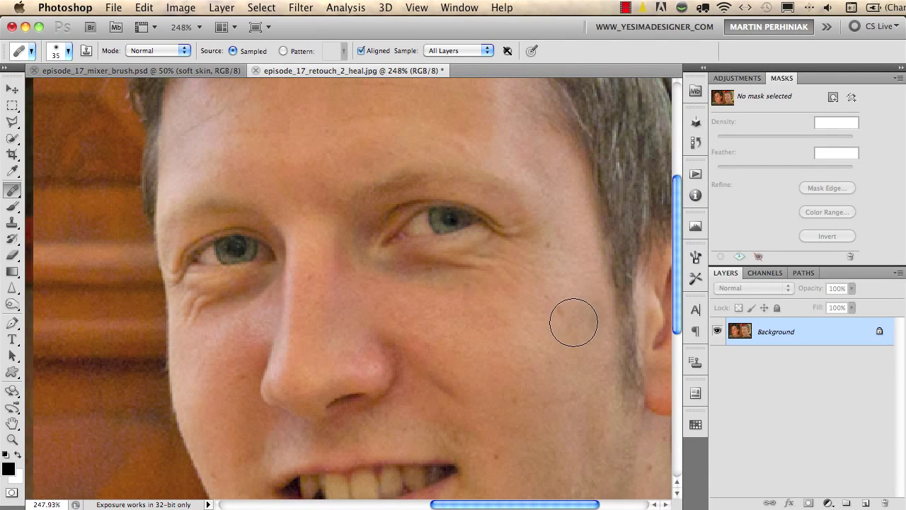
# - Add a new layer named "retouch" above the Background and leave the Healing Brush sampling from All Layers
pyautogui.press('super+shift+n')
pyautogui.click(639, 279)
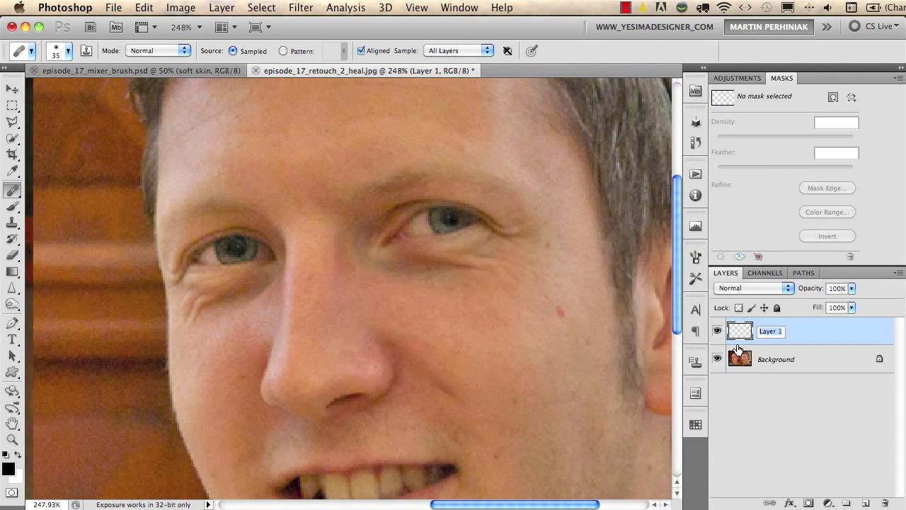
pyautogui.write('retouch')
pyautogui.press('Return')
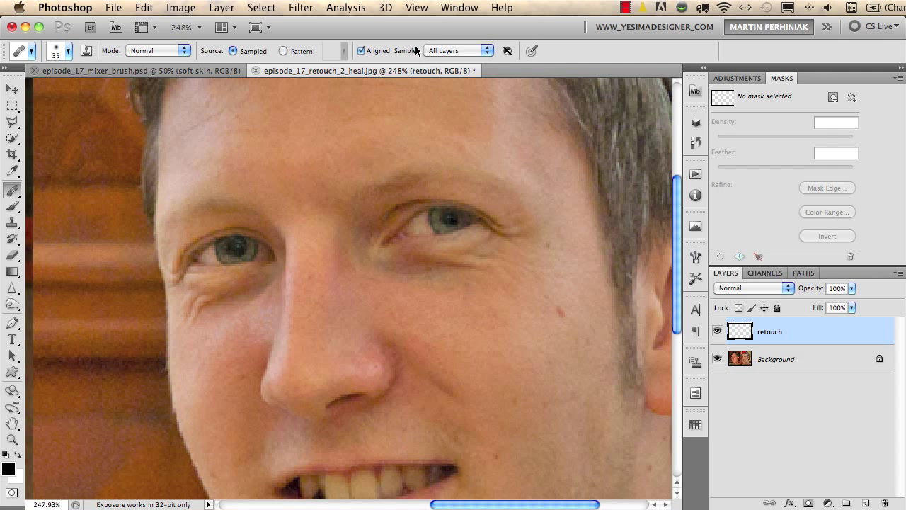
pyautogui.click(487, 50)
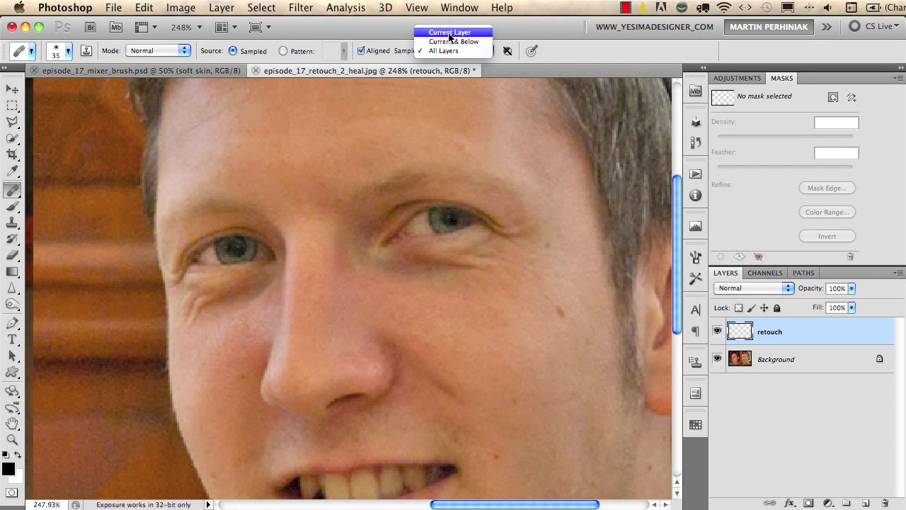
pyautogui.click(583, 55)
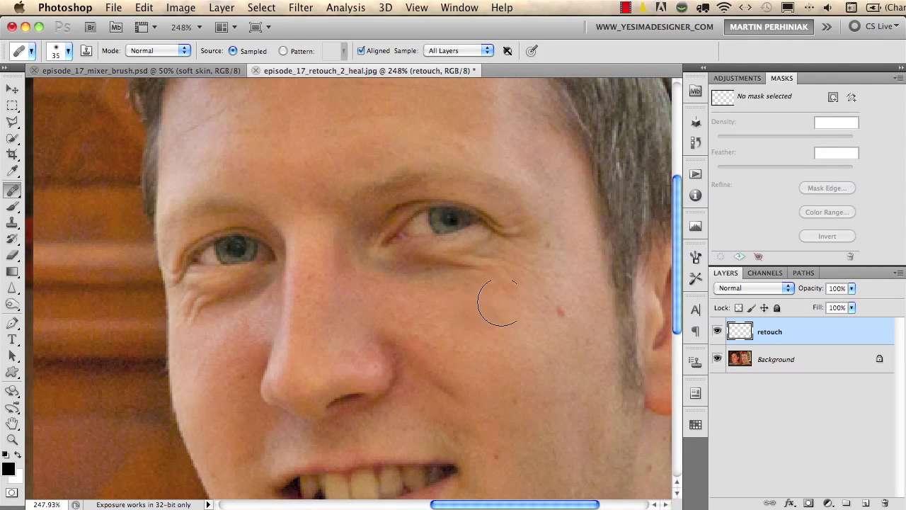
# - Sample clean cheek skin, heal the wrinkles below and beside the eye on the retouch layer, and toggle its visibility to compare
pyautogui.keyDown('alt'); pyautogui.click(547, 304); pyautogui.keyUp('alt')
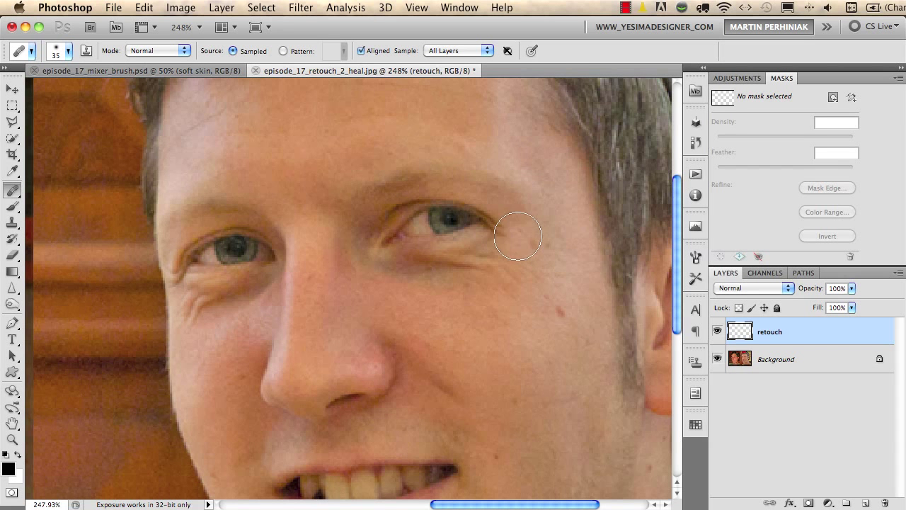
pyautogui.moveTo(488, 257)
pyautogui.mouseDown()
pyautogui.moveTo(410, 269)
pyautogui.moveTo(383, 260)
pyautogui.mouseUp()
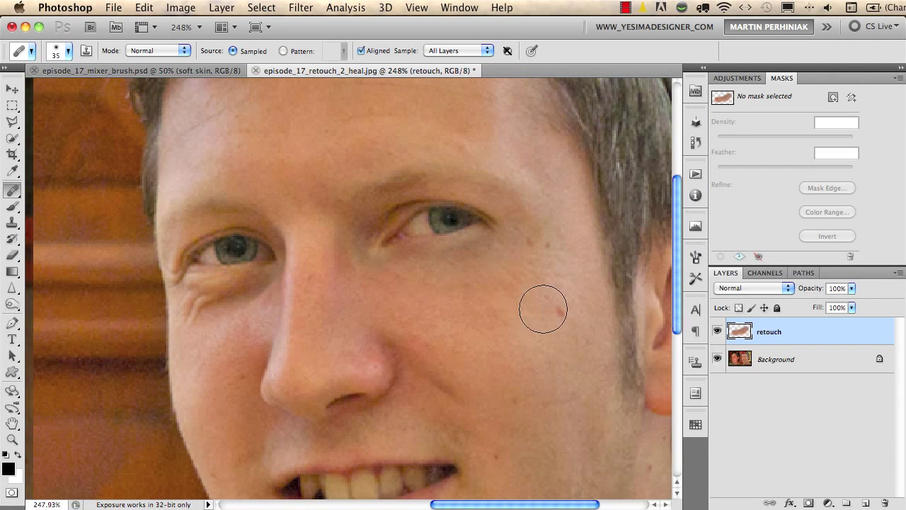
pyautogui.click(717, 332)
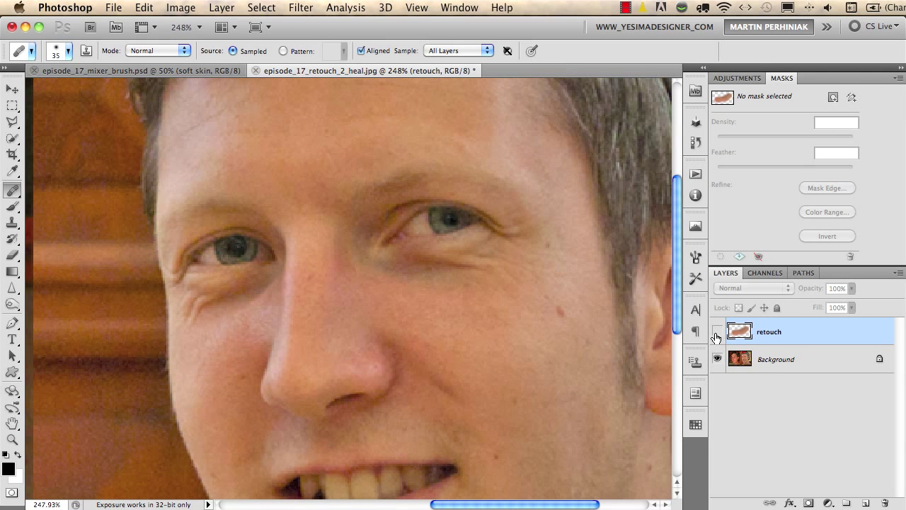
pyautogui.click(716, 332)
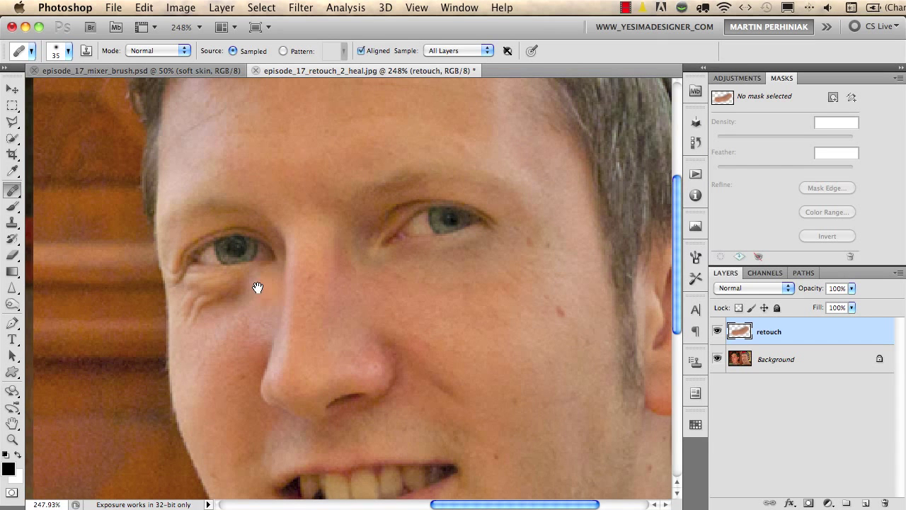
# - Sample clean cheek skin and heal the wrinkles beneath the man's other eye on the retouch layer
pyautogui.hscroll(-3, 277, 297)
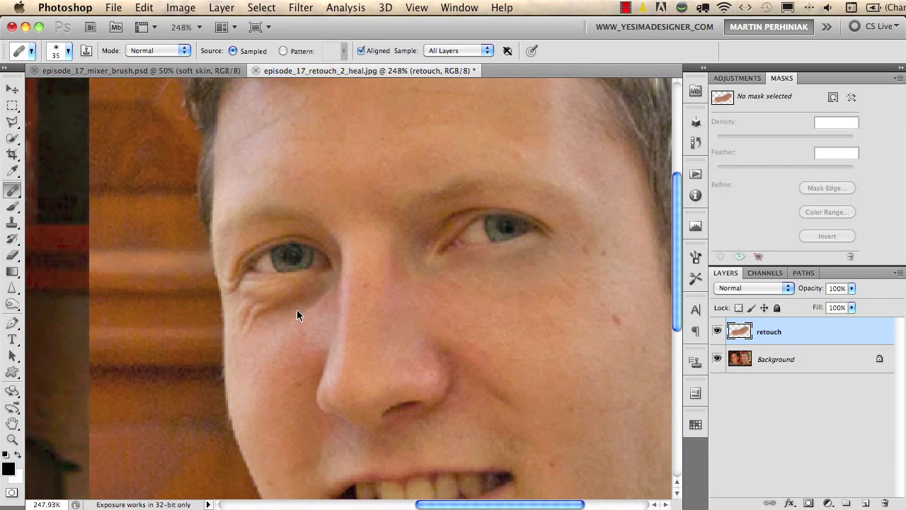
pyautogui.keyDown('alt'); pyautogui.click(249, 357); pyautogui.keyUp('alt')
pyautogui.moveTo(251, 318); pyautogui.dragTo(279, 315)
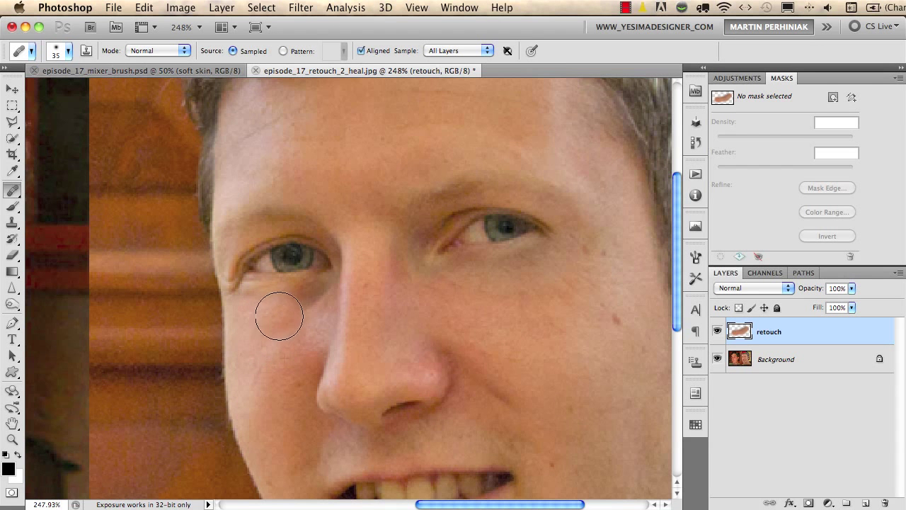
pyautogui.click(296, 346)
pyautogui.click(312, 299)
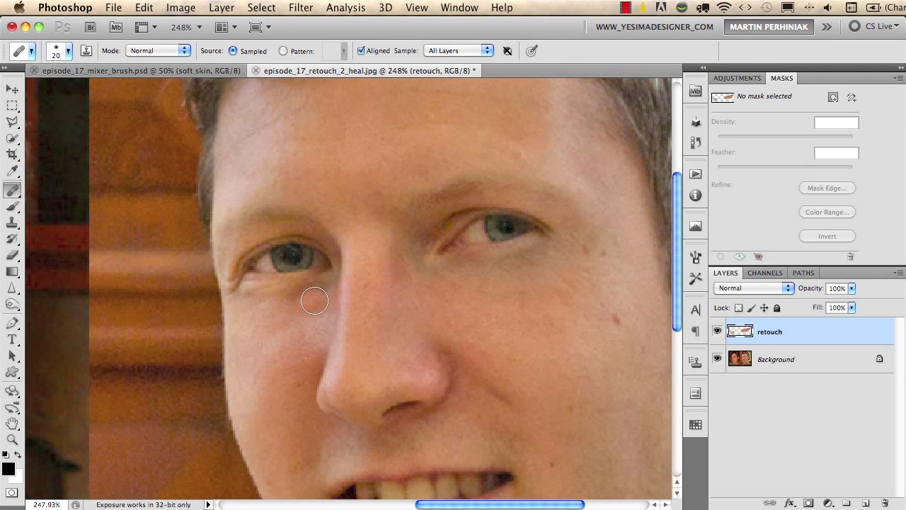
# - Resample the cheek and heal the remaining fine lines beneath that eye and at its outer corner with a smaller Healing Brush
pyautogui.keyDown('alt'); pyautogui.click(273, 356); pyautogui.keyUp('alt')
pyautogui.click(298, 300)
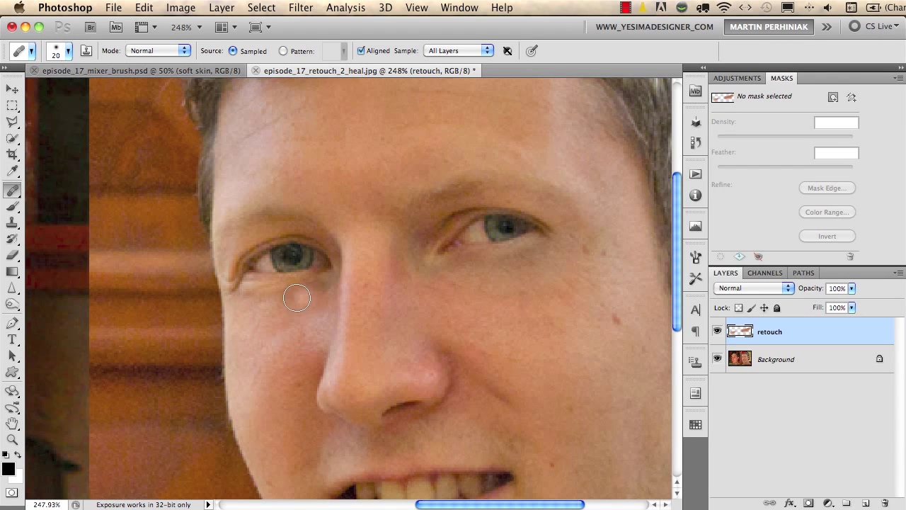
pyautogui.press('[')
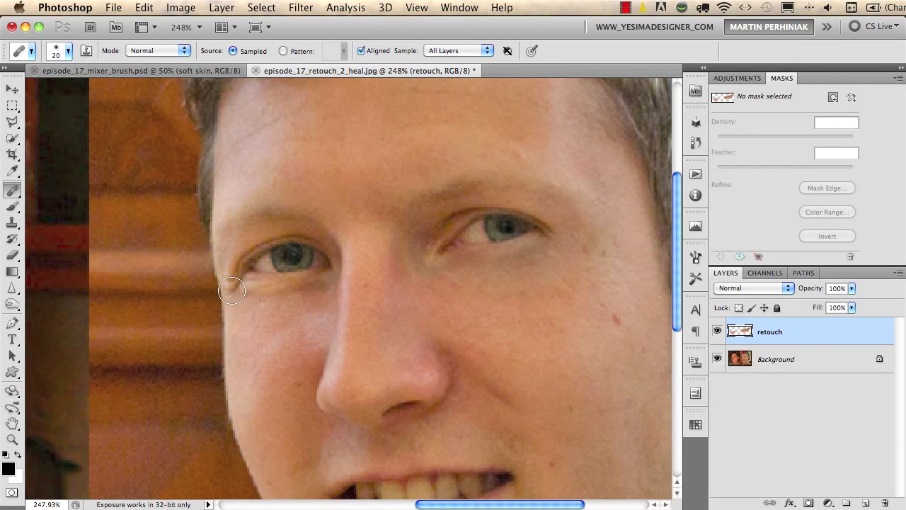
pyautogui.click(243, 297)
pyautogui.click(228, 287)
pyautogui.moveTo(545, 385)
pyautogui.mouseDown()
pyautogui.moveTo(522, 394)
pyautogui.moveTo(540, 404)
pyautogui.moveTo(401, 314)
pyautogui.mouseUp()
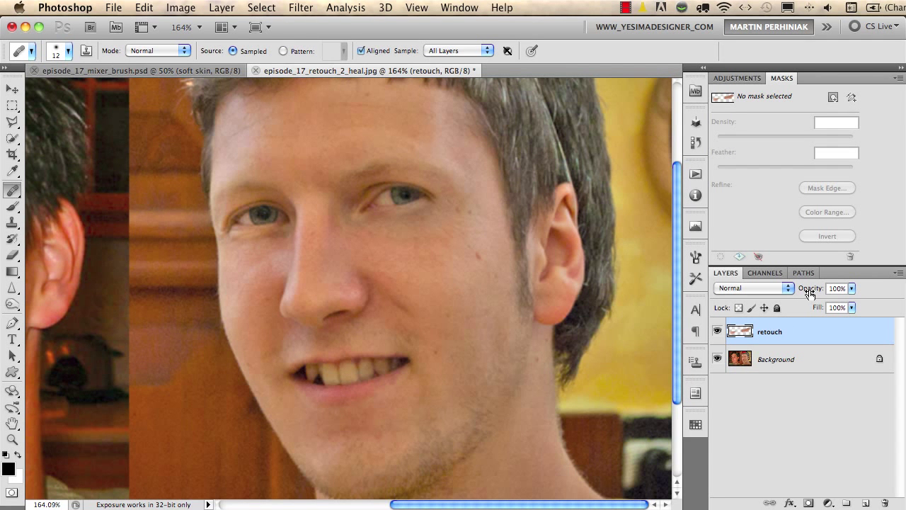
# - Lower the retouch layer's opacity to 65% and toggle its visibility to compare with the original wrinkles
pyautogui.moveTo(810, 289); pyautogui.dragTo(790, 291)
pyautogui.moveTo(793, 293); pyautogui.dragTo(793, 292)
pyautogui.moveTo(810, 291); pyautogui.dragTo(806, 292)
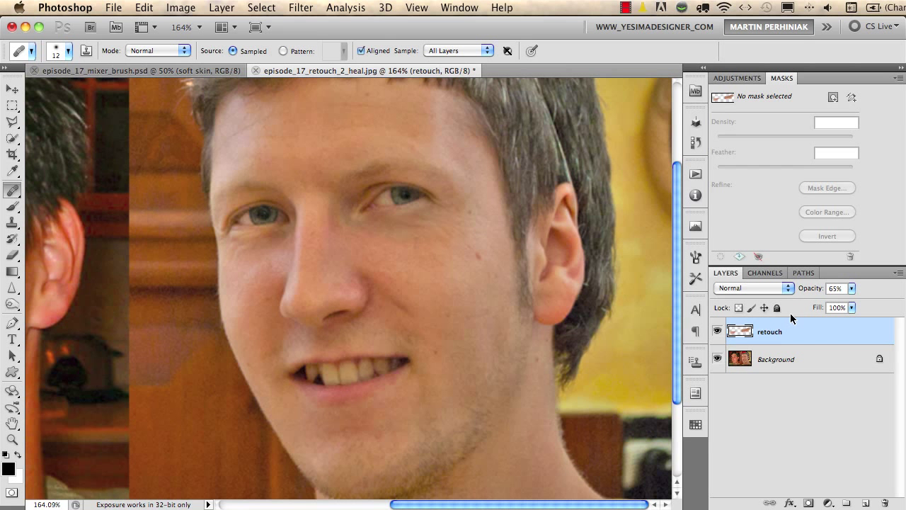
pyautogui.click(717, 333)
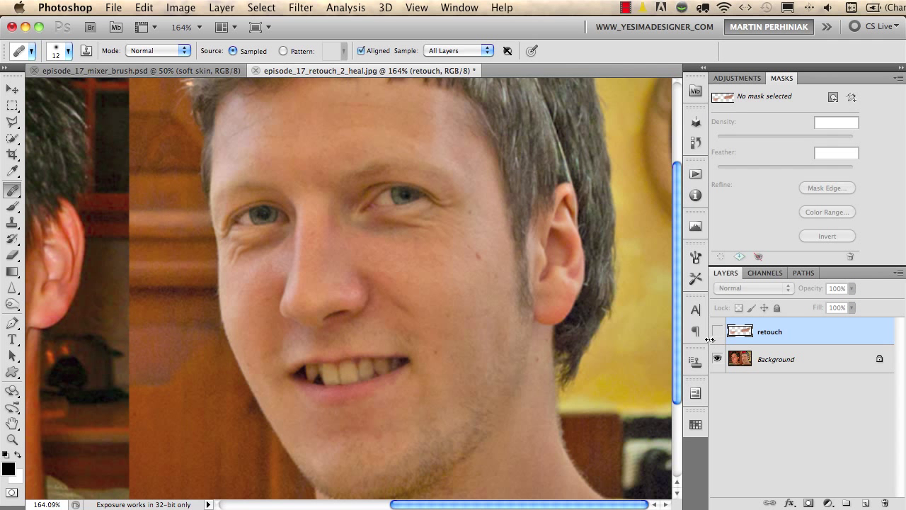
pyautogui.click(713, 332)
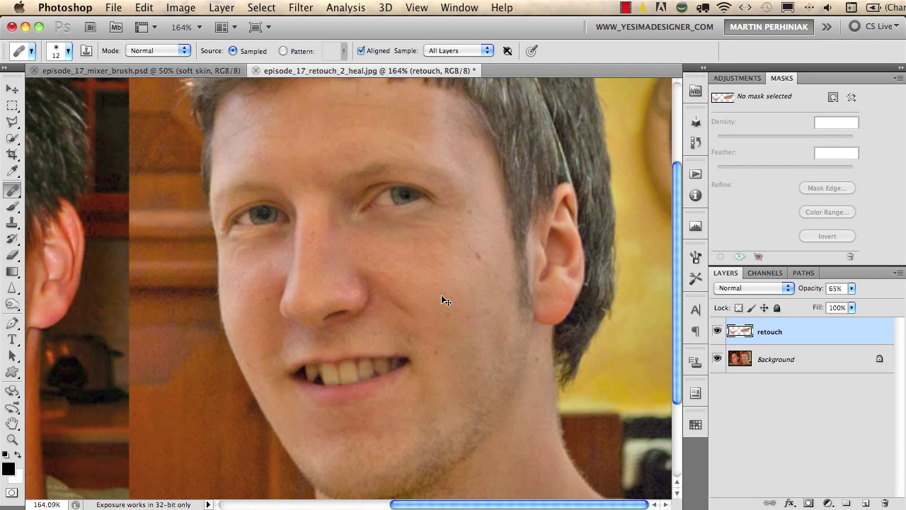
# - Close the man's healed portrait, and select the Mixer Brush for episode_17_mixer_brush.psd, checking its size and hardness
pyautogui.press('super+w')
pyautogui.click(469, 235)
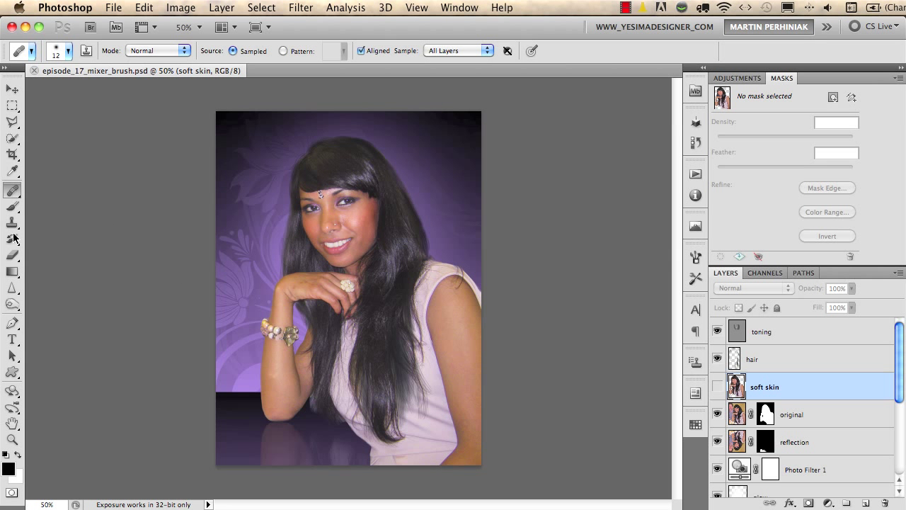
pyautogui.moveTo(13, 206); pyautogui.dragTo(71, 246)
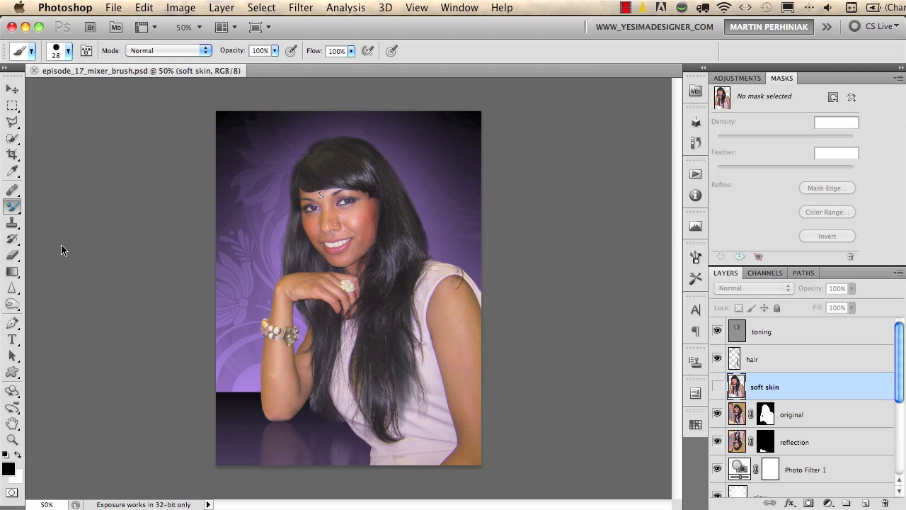
pyautogui.click(68, 51)
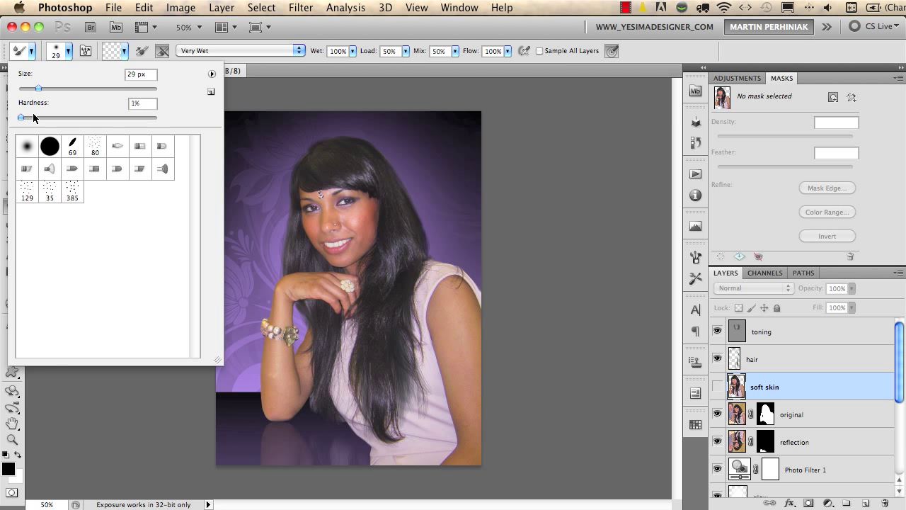
pyautogui.click(298, 30)
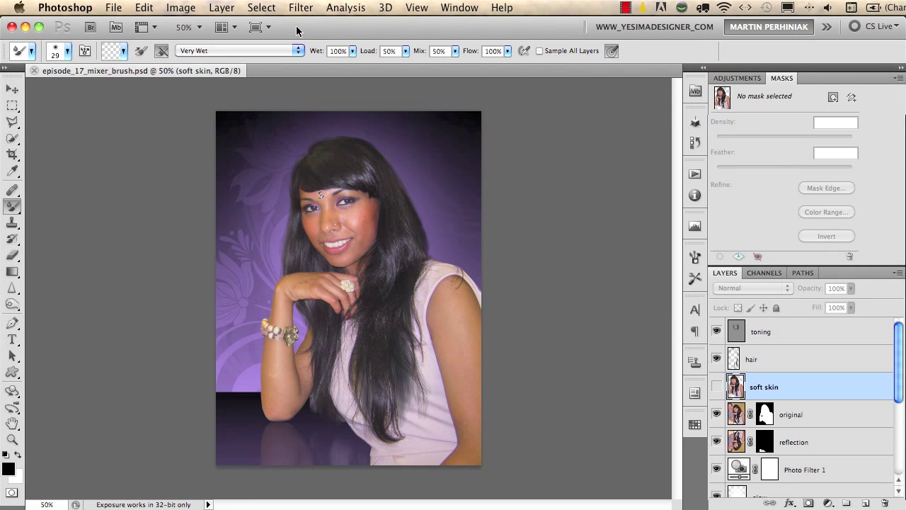
# - Duplicate the woman's "original" layer together with its mask as the working layer for skin smoothing
pyautogui.scroll(1, 396, 276)
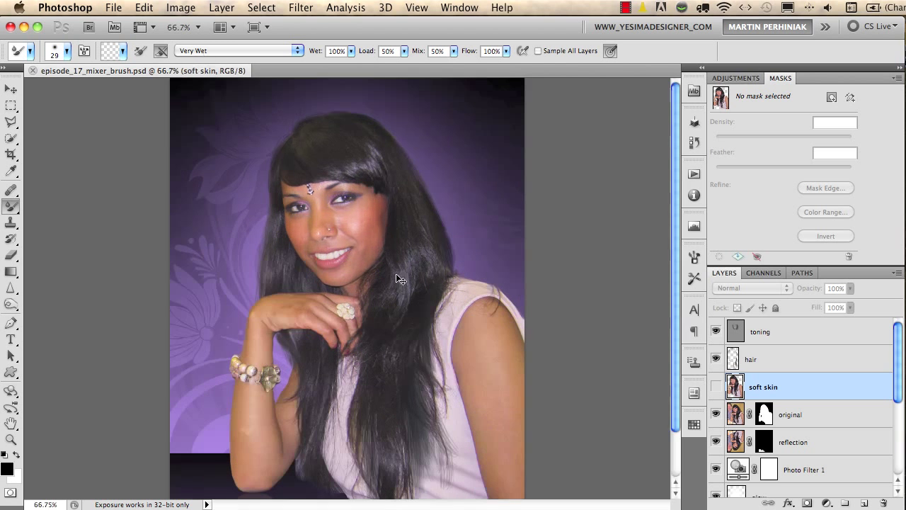
pyautogui.moveTo(328, 199)
pyautogui.mouseDown()
pyautogui.moveTo(401, 222)
pyautogui.moveTo(396, 234)
pyautogui.mouseUp()
pyautogui.scroll(2, 491, 263)
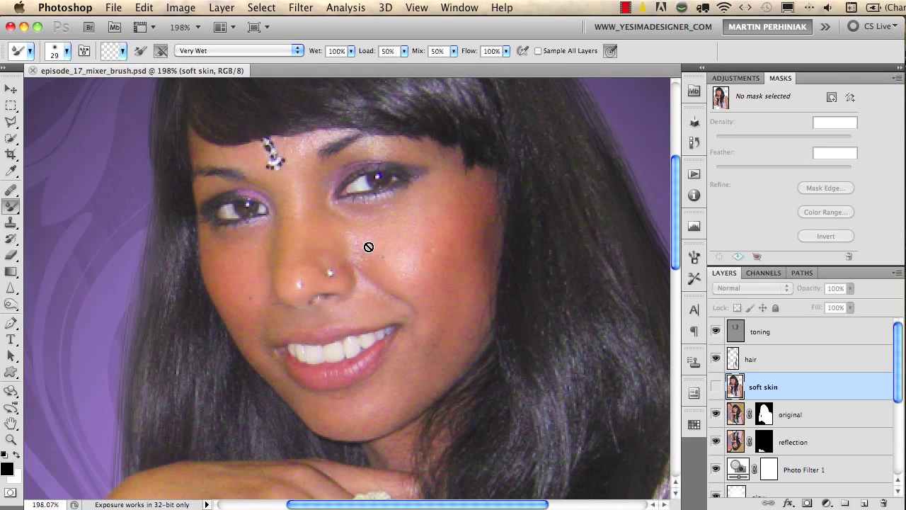
pyautogui.click(811, 414)
pyautogui.press('super+j')
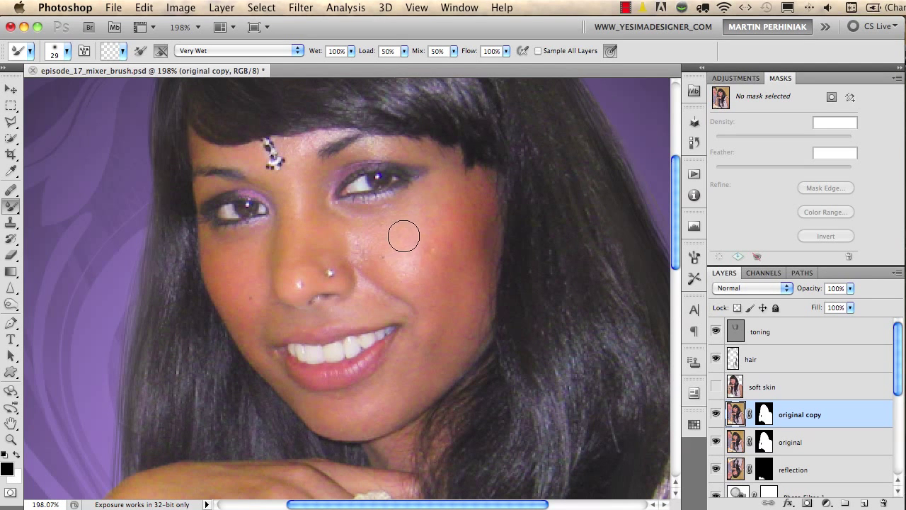
# - Smooth the woman's larger visible cheek and her chin on the copied layer using the Mixer Brush at size 48
pyautogui.moveTo(398, 235); pyautogui.dragTo(444, 239)
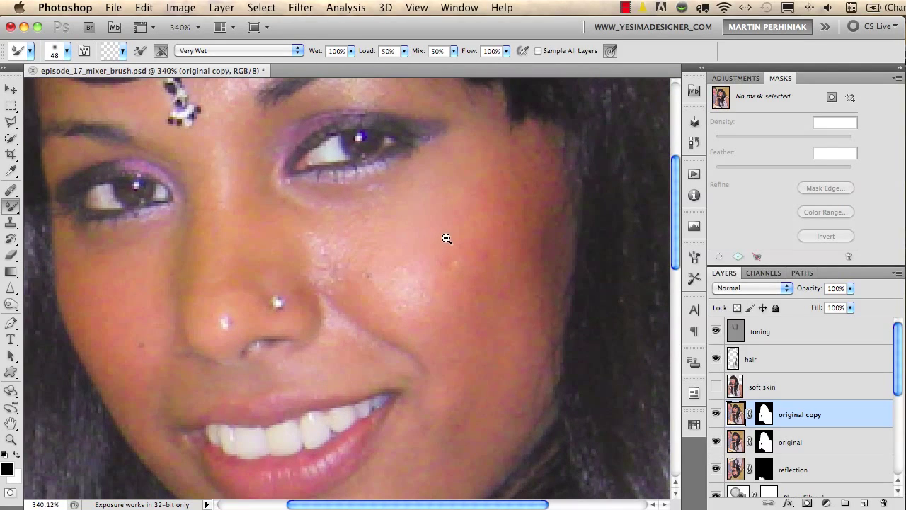
pyautogui.moveTo(321, 245)
pyautogui.mouseDown()
pyautogui.moveTo(409, 272)
pyautogui.moveTo(453, 258)
pyautogui.moveTo(480, 223)
pyautogui.moveTo(450, 186)
pyautogui.moveTo(477, 182)
pyautogui.moveTo(513, 189)
pyautogui.moveTo(521, 212)
pyautogui.moveTo(540, 228)
pyautogui.moveTo(526, 248)
pyautogui.moveTo(517, 167)
pyautogui.moveTo(509, 294)
pyautogui.moveTo(441, 277)
pyautogui.moveTo(448, 290)
pyautogui.moveTo(407, 309)
pyautogui.moveTo(422, 319)
pyautogui.moveTo(364, 320)
pyautogui.moveTo(353, 296)
pyautogui.moveTo(344, 304)
pyautogui.moveTo(382, 339)
pyautogui.moveTo(460, 344)
pyautogui.moveTo(446, 360)
pyautogui.moveTo(523, 340)
pyautogui.moveTo(517, 299)
pyautogui.mouseUp()
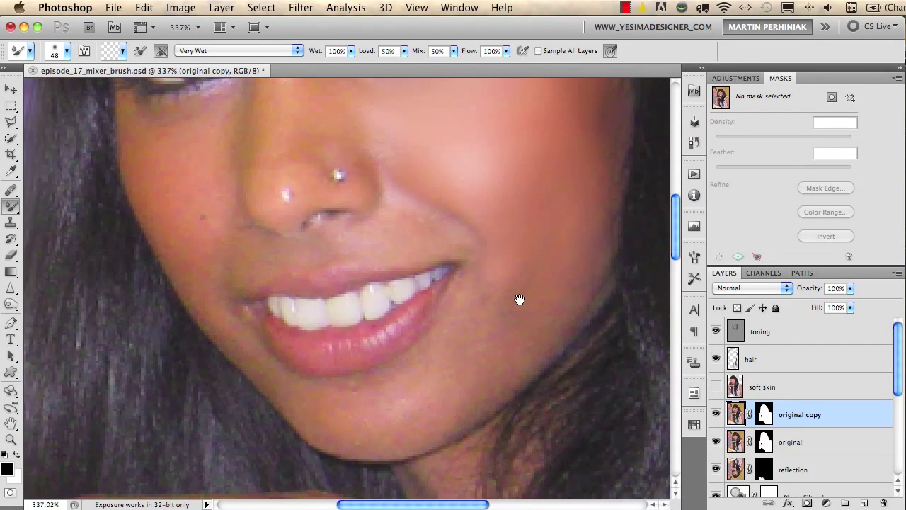
pyautogui.moveTo(465, 366)
pyautogui.mouseDown()
pyautogui.moveTo(441, 384)
pyautogui.moveTo(536, 344)
pyautogui.moveTo(562, 304)
pyautogui.moveTo(376, 409)
pyautogui.moveTo(394, 384)
pyautogui.moveTo(333, 364)
pyautogui.mouseUp()
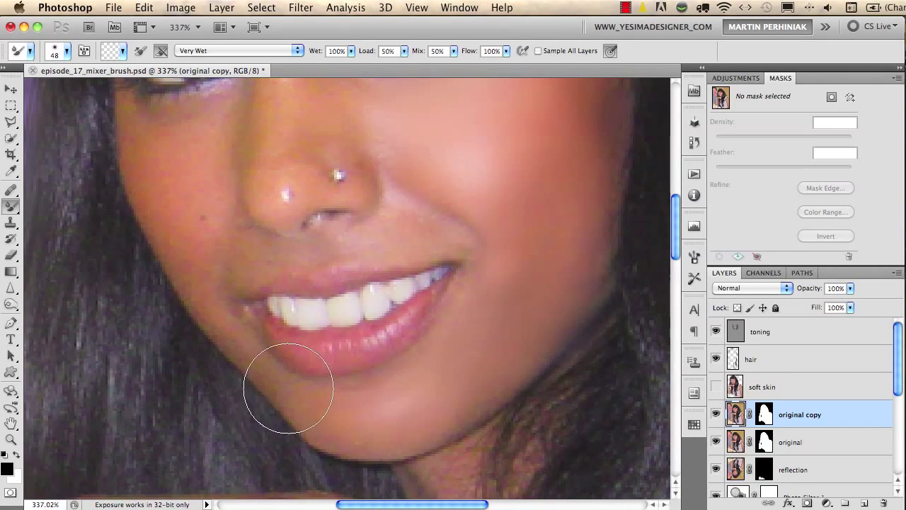
# - Blend the skin on her other cheek, around the mouth and along the nose with the Mixer Brush at size 36
pyautogui.moveTo(292, 386)
pyautogui.mouseDown()
pyautogui.moveTo(237, 333)
pyautogui.moveTo(200, 278)
pyautogui.moveTo(207, 295)
pyautogui.mouseUp()
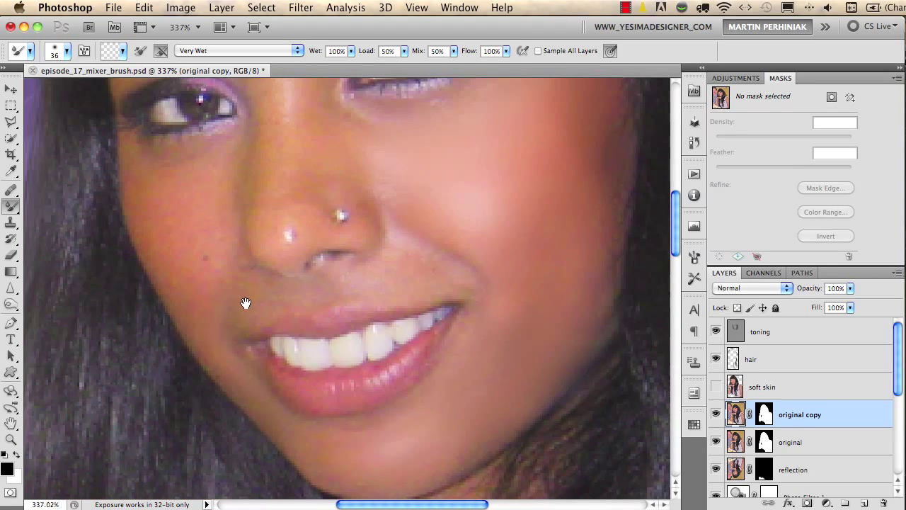
pyautogui.moveTo(243, 293)
pyautogui.mouseDown()
pyautogui.moveTo(179, 261)
pyautogui.moveTo(169, 266)
pyautogui.moveTo(216, 186)
pyautogui.moveTo(145, 196)
pyautogui.moveTo(175, 245)
pyautogui.moveTo(202, 224)
pyautogui.moveTo(295, 291)
pyautogui.mouseUp()
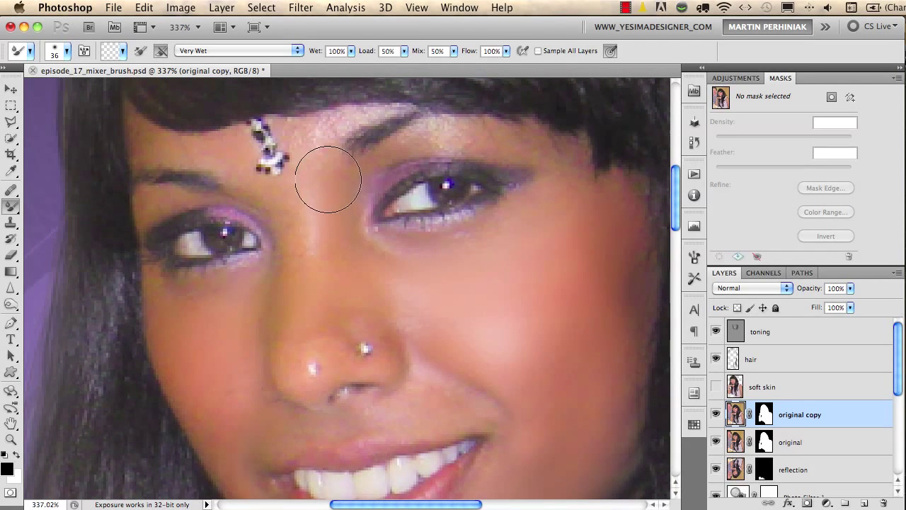
pyautogui.moveTo(487, 355); pyautogui.dragTo(492, 305)
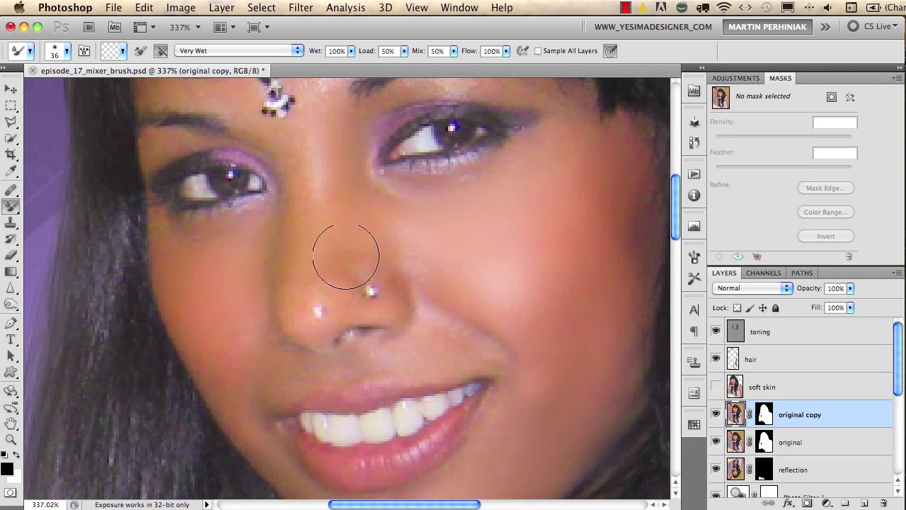
pyautogui.moveTo(339, 287)
pyautogui.mouseDown()
pyautogui.moveTo(308, 297)
pyautogui.moveTo(317, 289)
pyautogui.moveTo(324, 313)
pyautogui.moveTo(315, 311)
pyautogui.moveTo(330, 279)
pyautogui.moveTo(298, 299)
pyautogui.moveTo(297, 318)
pyautogui.moveTo(344, 337)
pyautogui.moveTo(316, 322)
pyautogui.moveTo(307, 298)
pyautogui.moveTo(294, 333)
pyautogui.mouseUp()
# - Smooth the forehead, the skin between brow and eye, and the nose using smaller Mixer Brush tips, including size 24
pyautogui.scroll(5, 344, 330)
pyautogui.moveTo(324, 215); pyautogui.dragTo(320, 202)
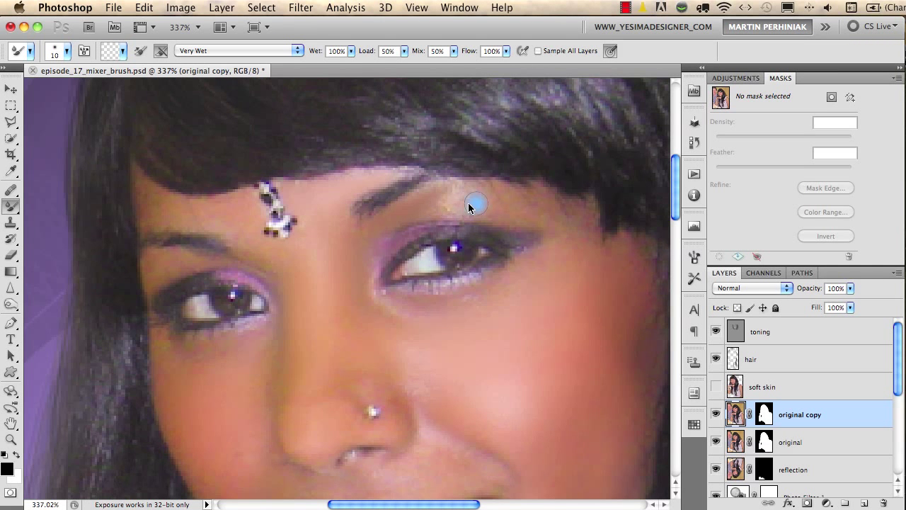
pyautogui.moveTo(468, 202)
pyautogui.mouseDown()
pyautogui.moveTo(483, 204)
pyautogui.moveTo(428, 196)
pyautogui.moveTo(412, 206)
pyautogui.mouseUp()
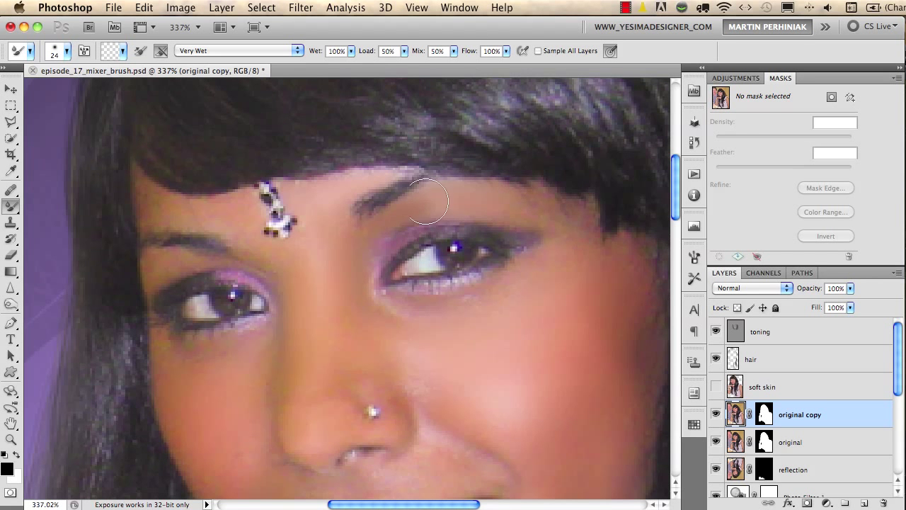
pyautogui.moveTo(522, 329); pyautogui.dragTo(479, 206)
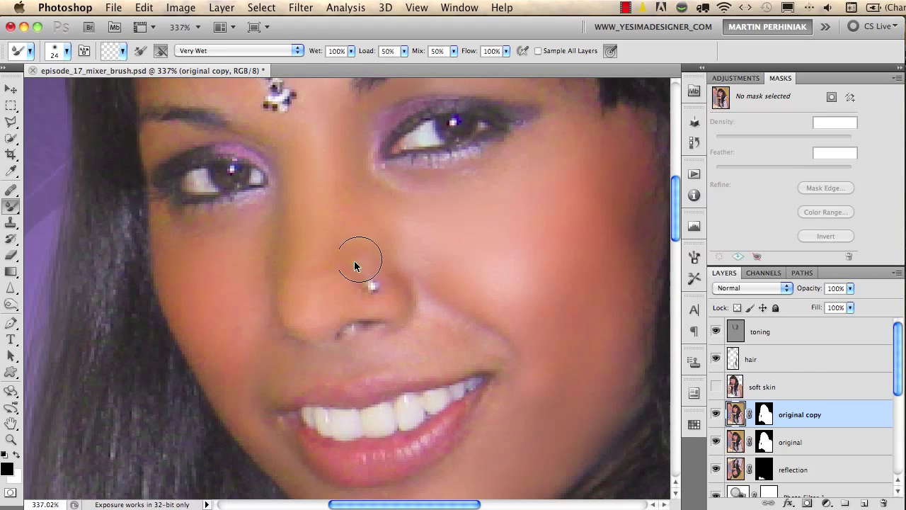
pyautogui.moveTo(404, 222); pyautogui.dragTo(441, 285)
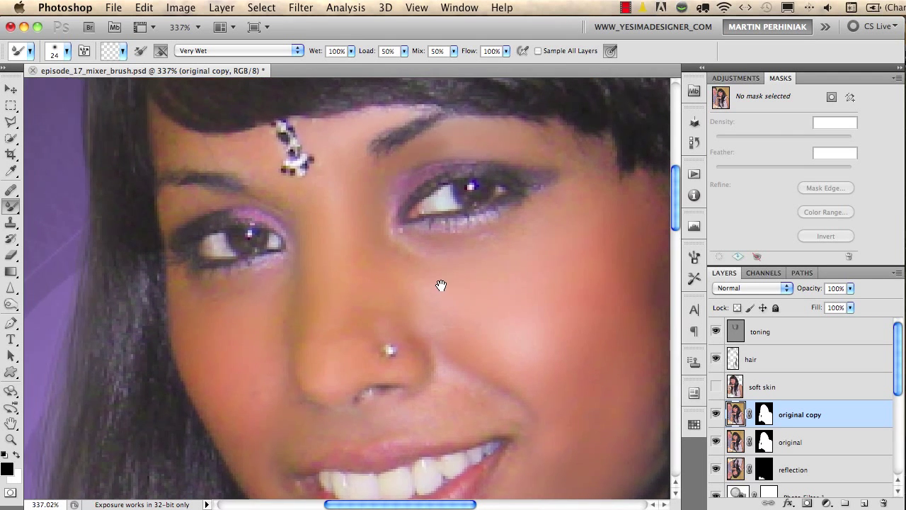
pyautogui.moveTo(486, 340); pyautogui.dragTo(456, 339)
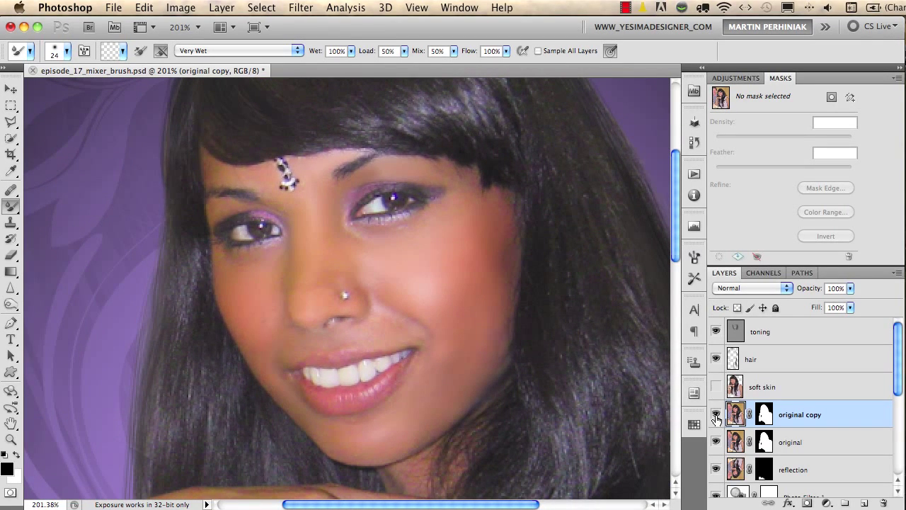
# - Toggle the original copy layer's visibility repeatedly to compare the face before and after smoothing, leaving the layer shown
pyautogui.click(716, 417)
pyautogui.click(715, 417)
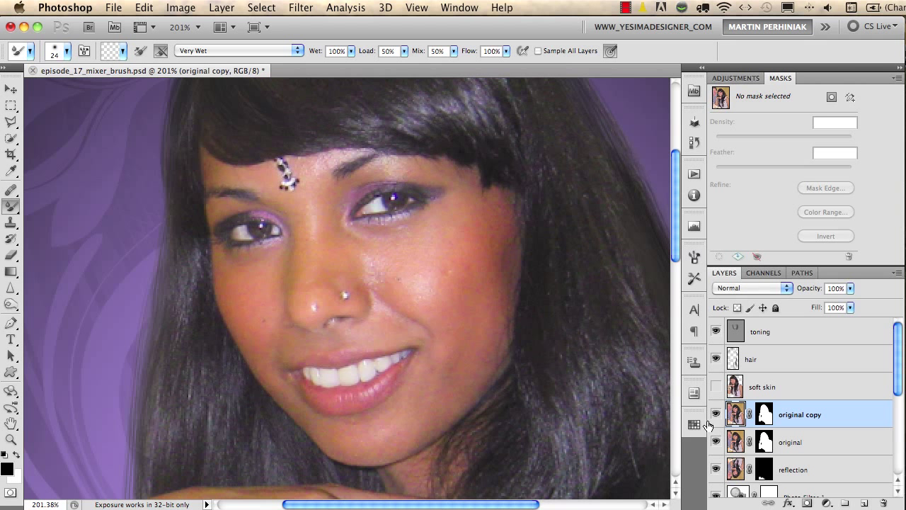
pyautogui.click(716, 417)
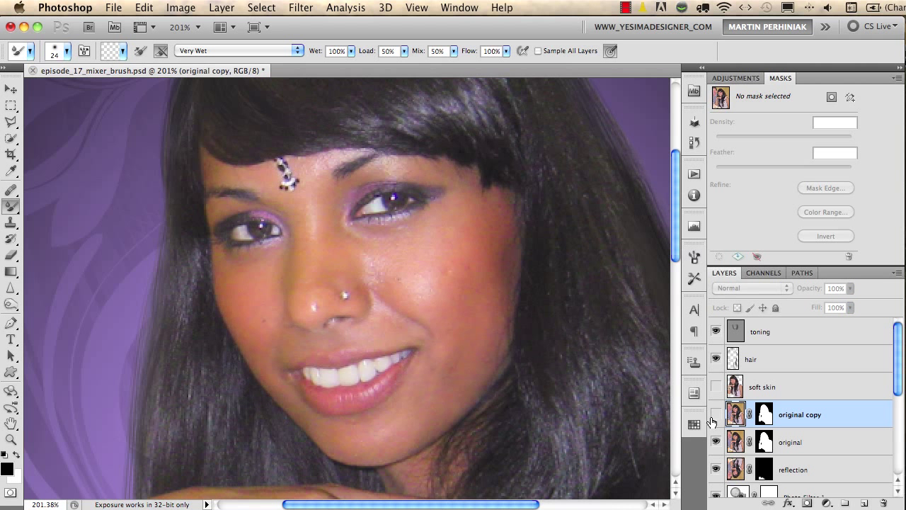
pyautogui.click(715, 417)
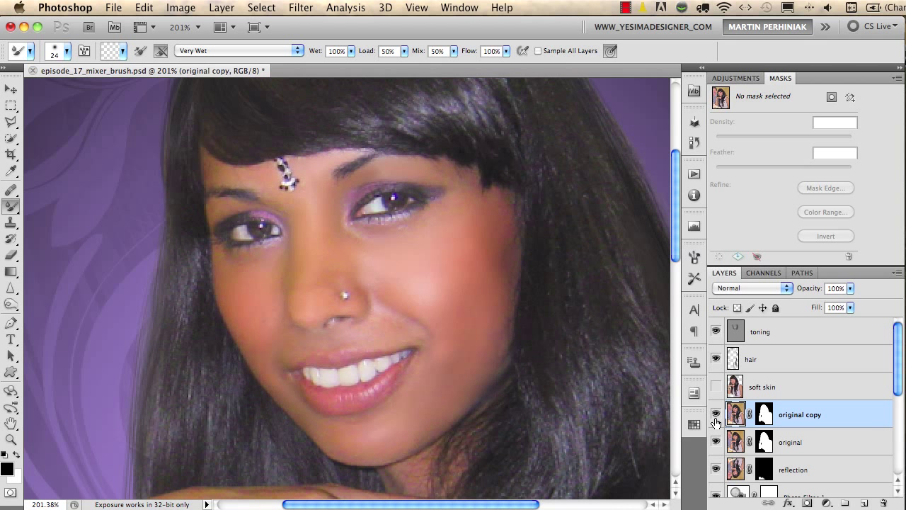
pyautogui.click(716, 417)
pyautogui.click(716, 417)
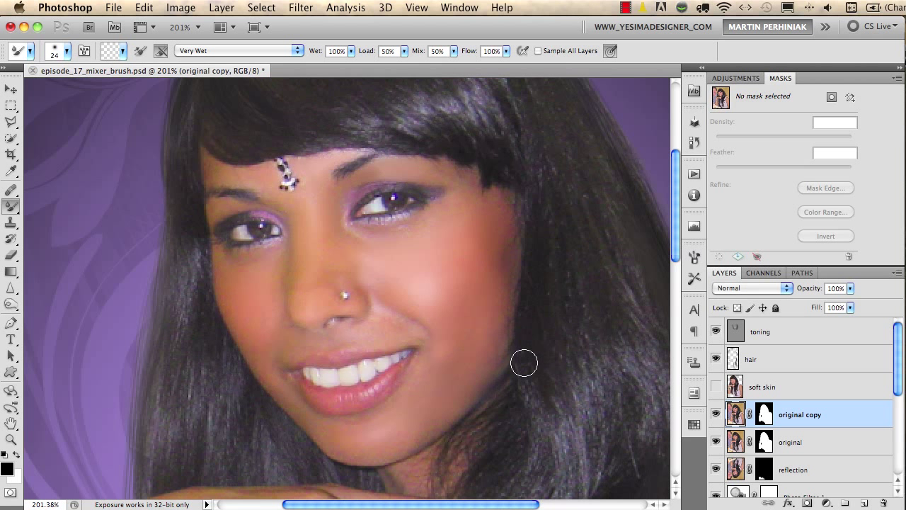